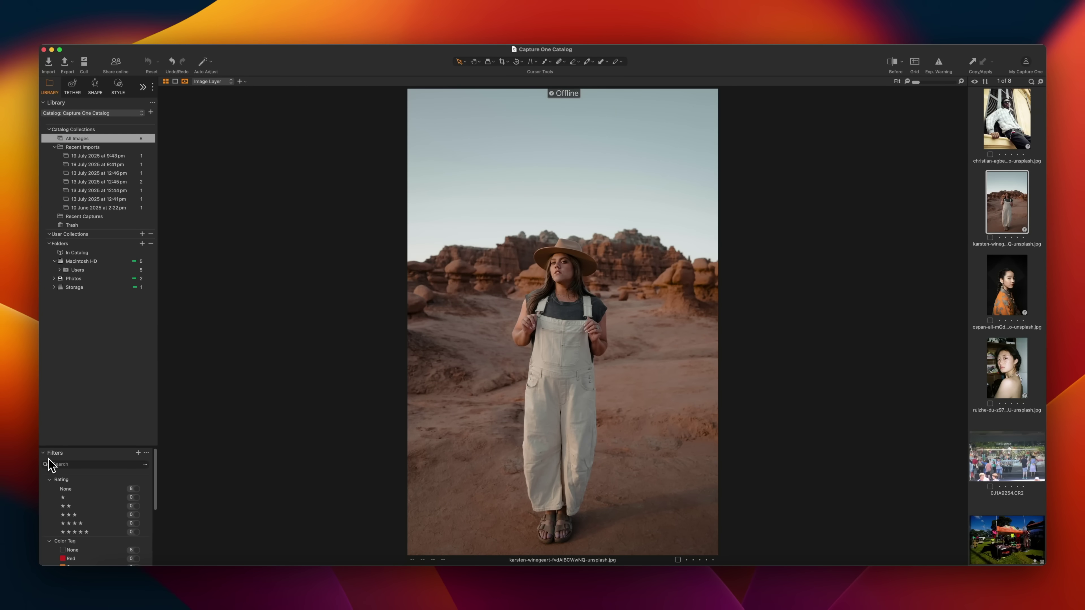
Collapse Filters, toggle Keywords open and shut, and expand the Keyword Library and Metadata panels
{"action": "left_click", "coordinate": [43, 455]}
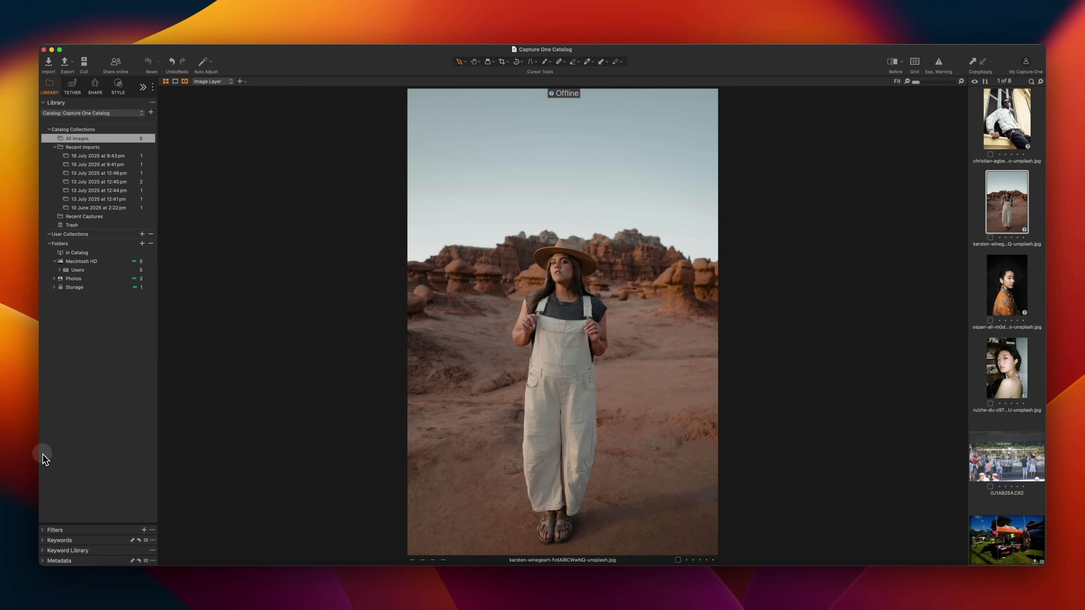
{"action": "left_click", "coordinate": [43, 541]}
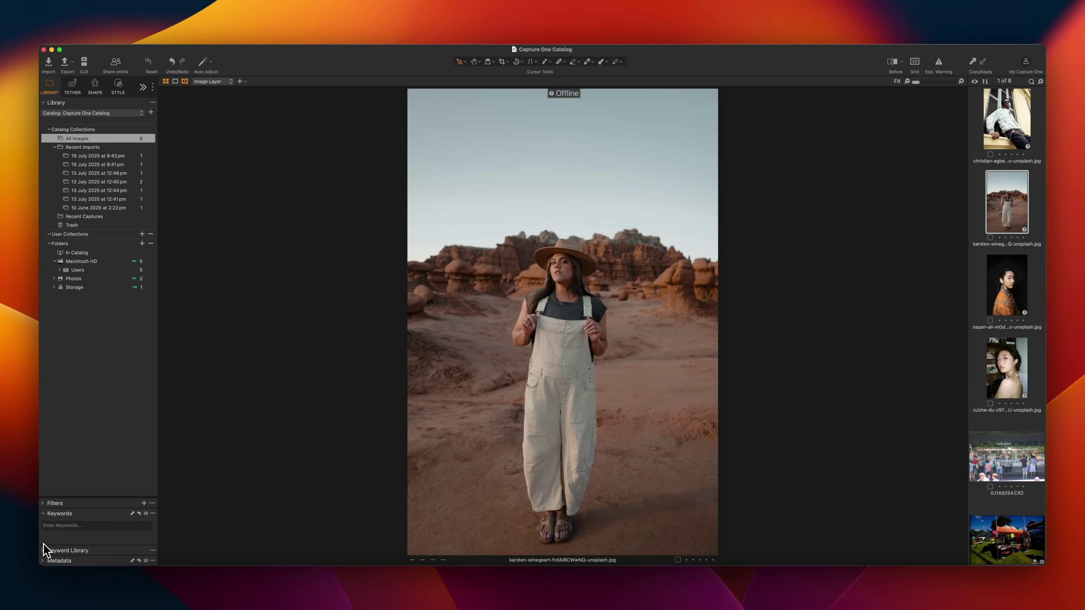
{"action": "left_click", "coordinate": [46, 514]}
{"action": "left_click", "coordinate": [43, 550]}
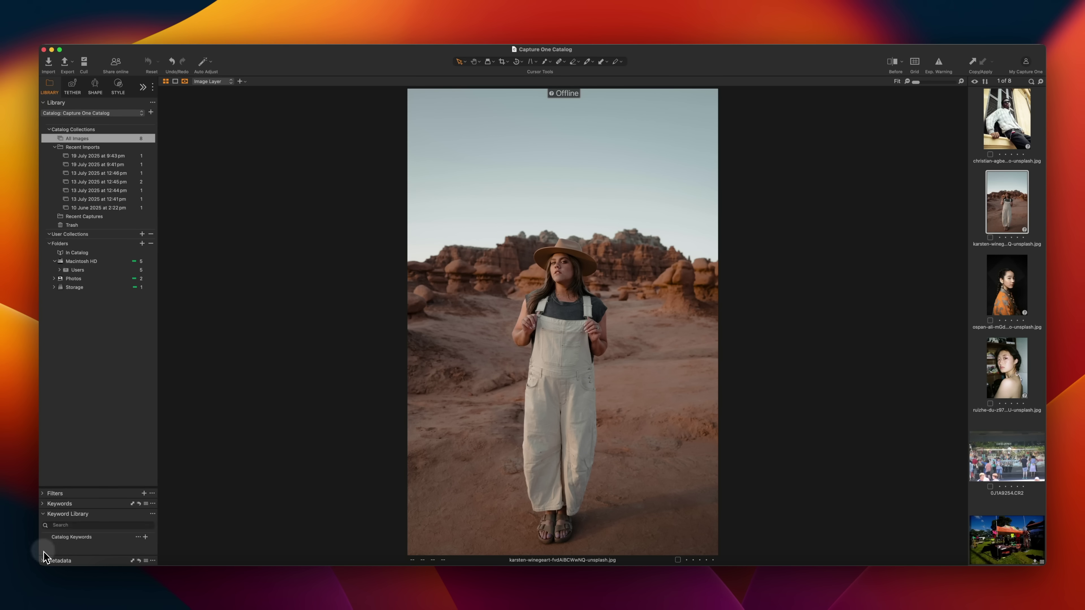
{"action": "left_click", "coordinate": [44, 560]}
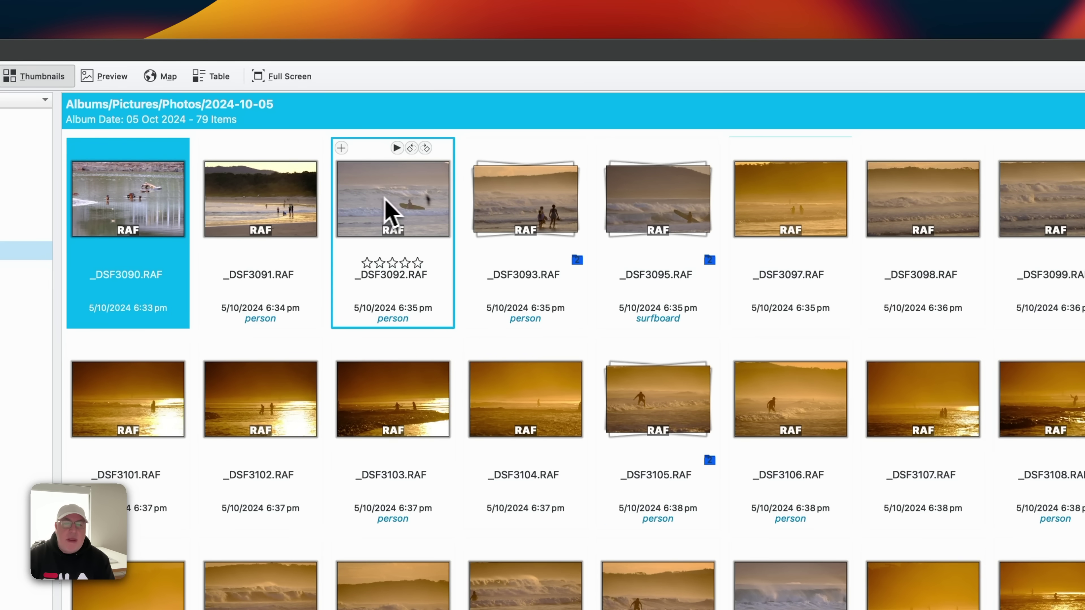
{"action": "left_click", "coordinate": [534, 208]}
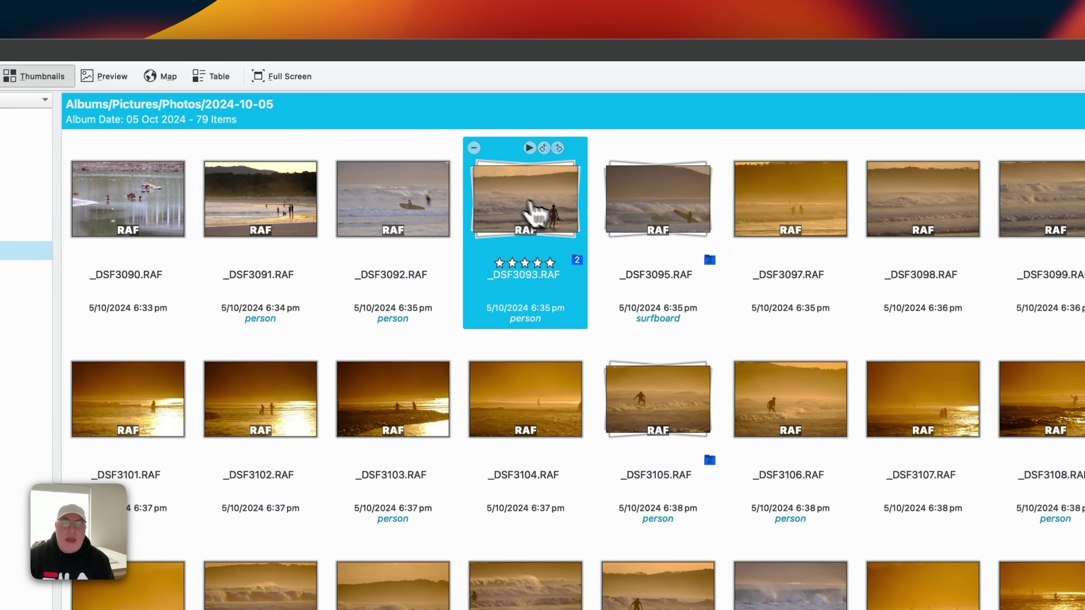
{"action": "left_click", "coordinate": [579, 261]}
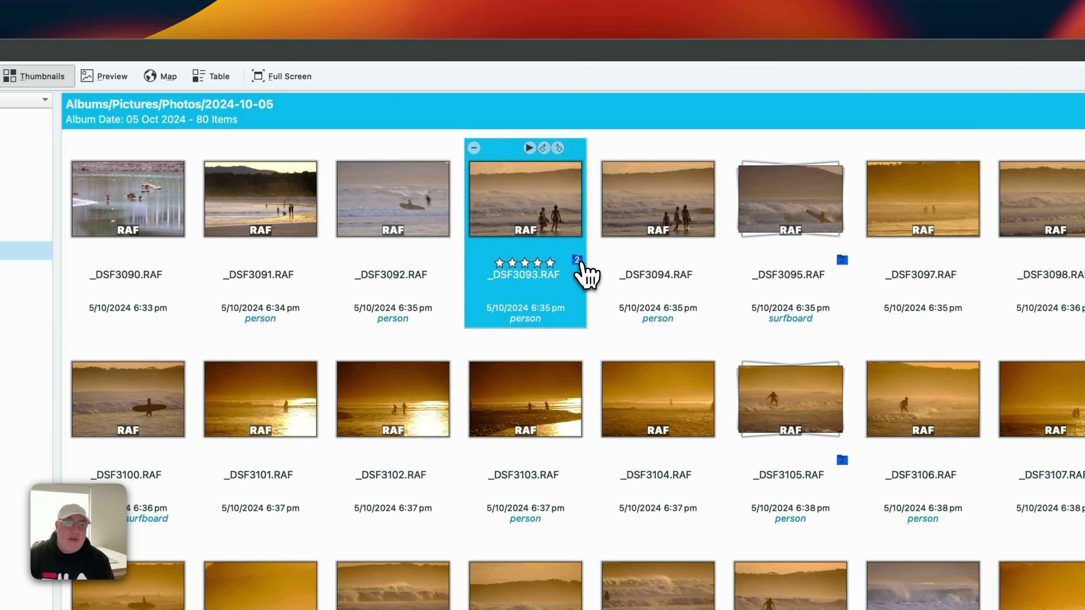
{"action": "left_click", "coordinate": [579, 262]}
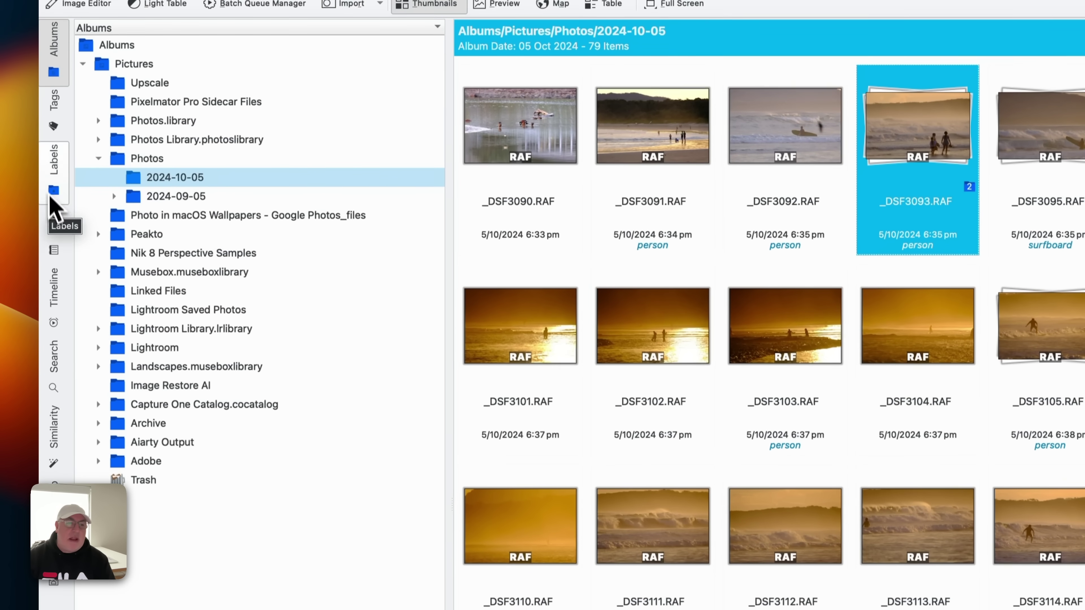
{"action": "left_click", "coordinate": [59, 128]}
{"action": "left_click", "coordinate": [54, 242]}
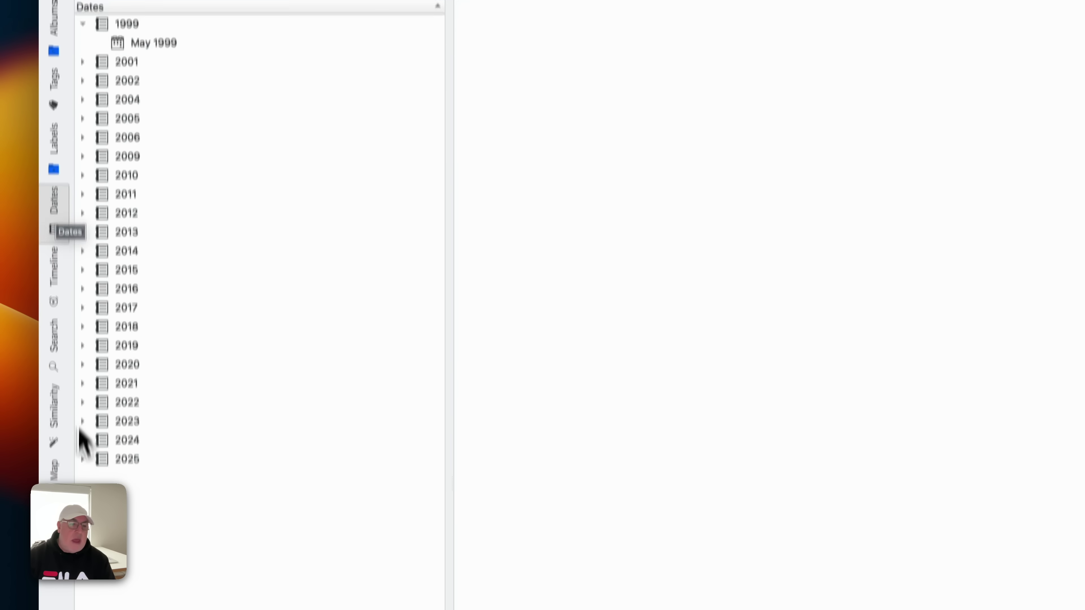
{"action": "left_click", "coordinate": [58, 430]}
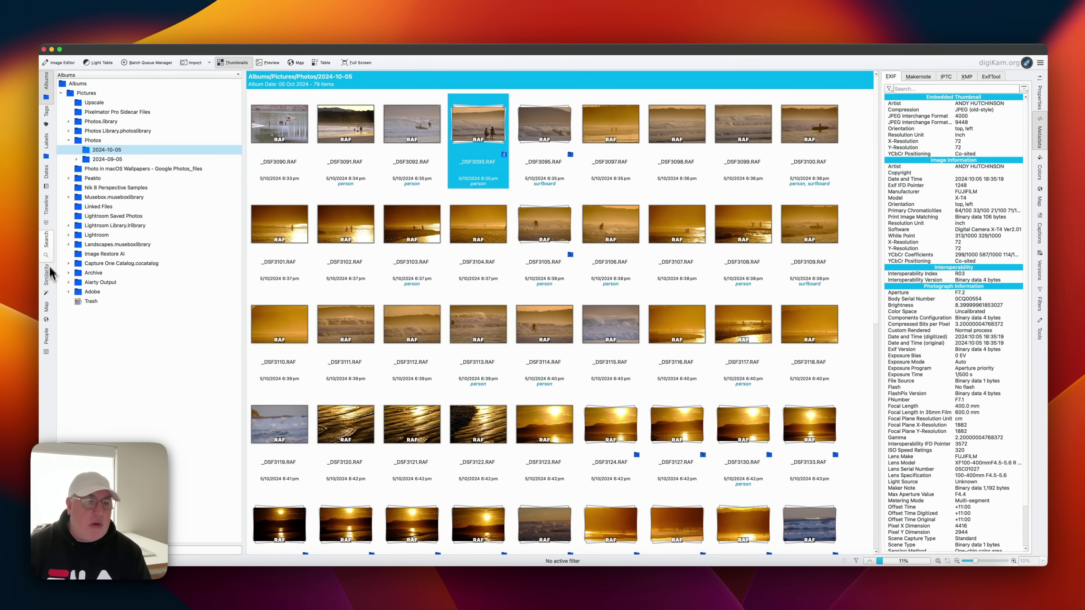
{"action": "left_click", "coordinate": [48, 248]}
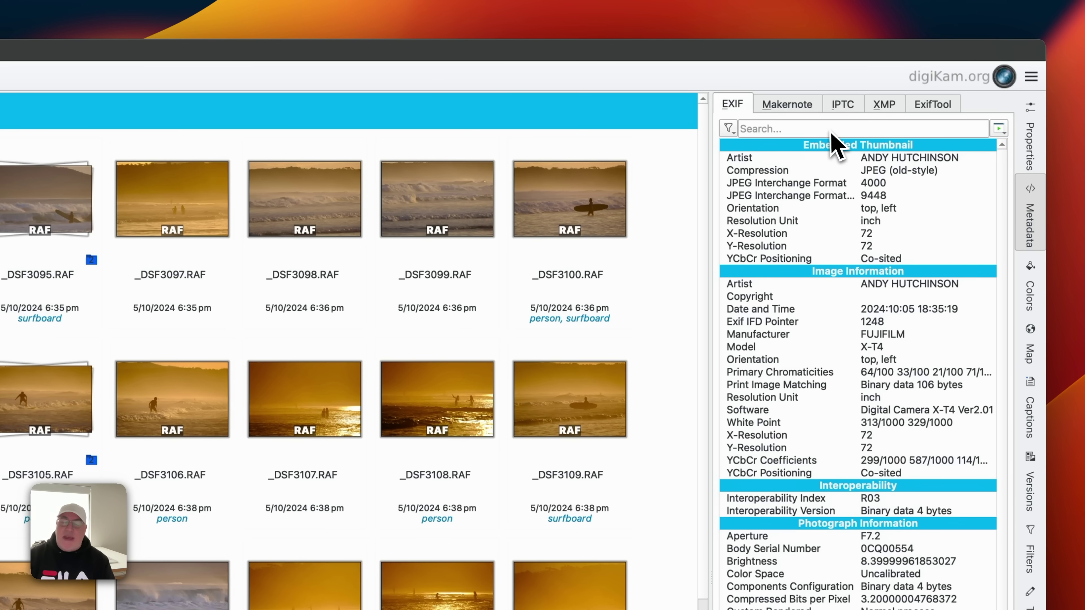
Step through the Makernote, IPTC and XMP tabs, then scroll the ExifTool metadata list
{"action": "left_click", "coordinate": [807, 106]}
{"action": "left_click", "coordinate": [849, 109]}
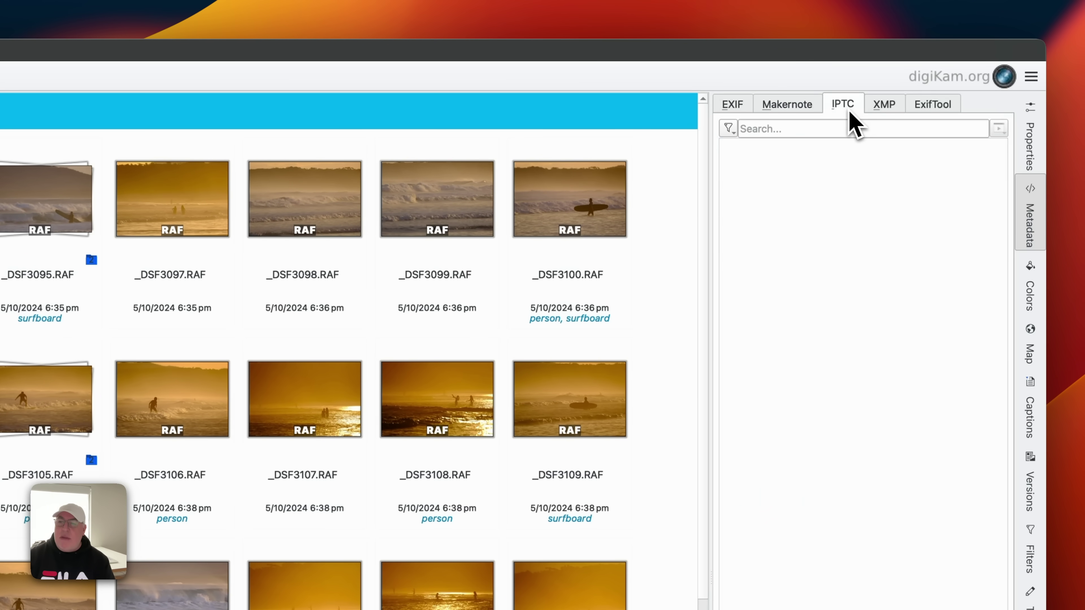
{"action": "left_click", "coordinate": [895, 124]}
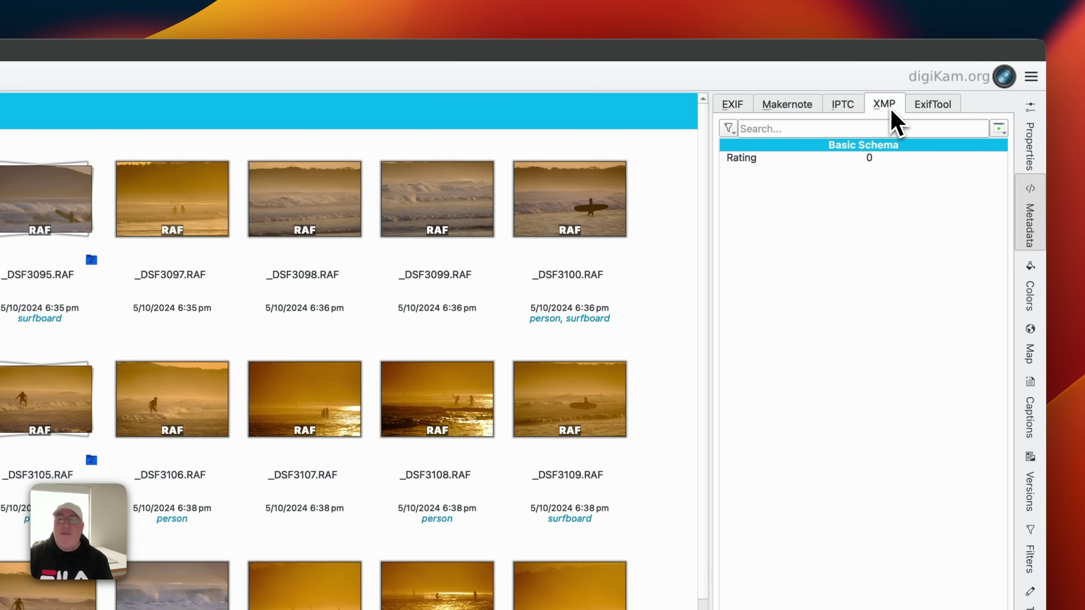
{"action": "left_click", "coordinate": [937, 106]}
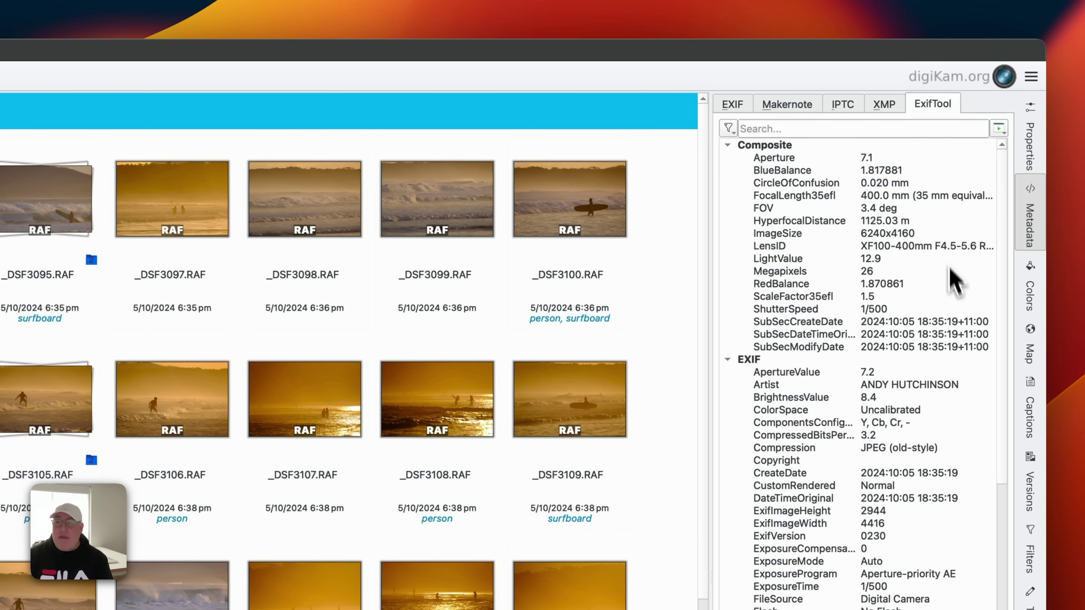
{"action": "scroll", "coordinate": [925, 404], "scroll_direction": "down", "scroll_amount": 20}
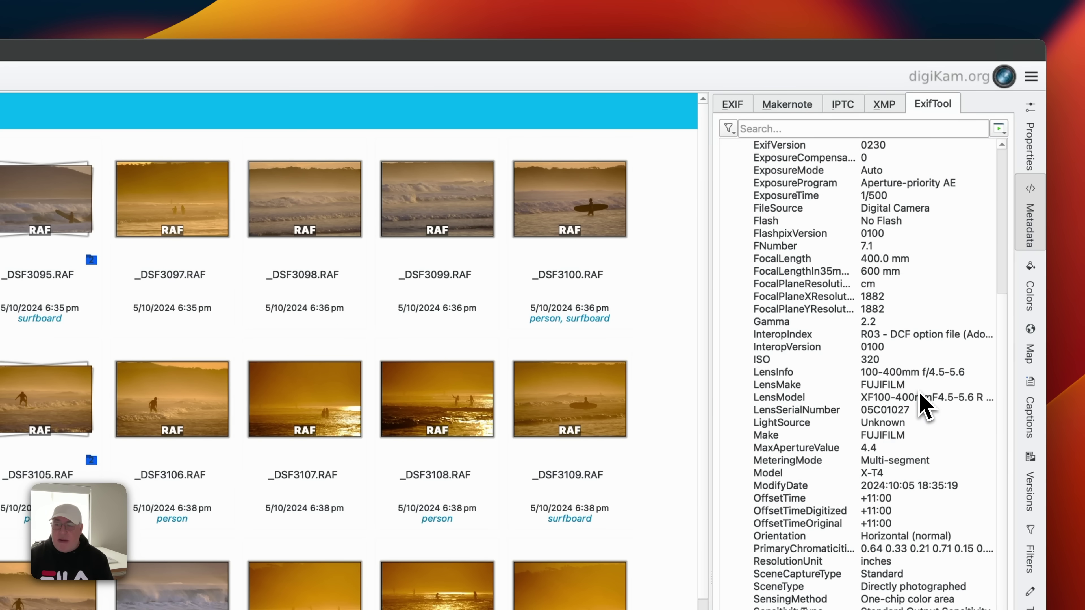
{"action": "scroll", "coordinate": [926, 410], "scroll_direction": "down", "scroll_amount": 5}
{"action": "scroll", "coordinate": [926, 423], "scroll_direction": "up", "scroll_amount": 20}
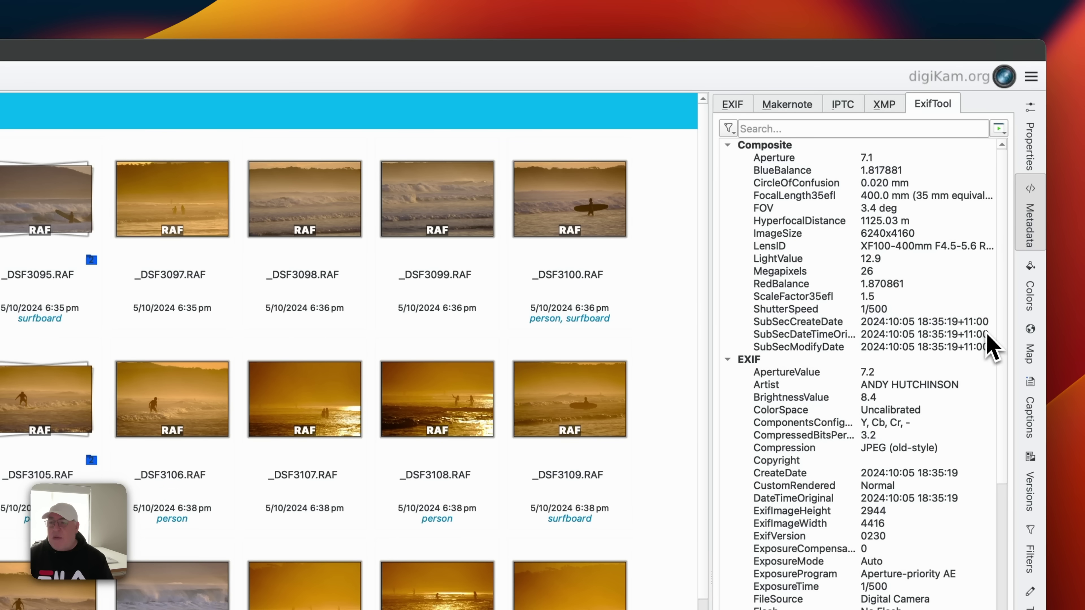
Check the Properties, Map and Captions sidebar tabs, ending on the Tools list
{"action": "left_click", "coordinate": [1030, 164]}
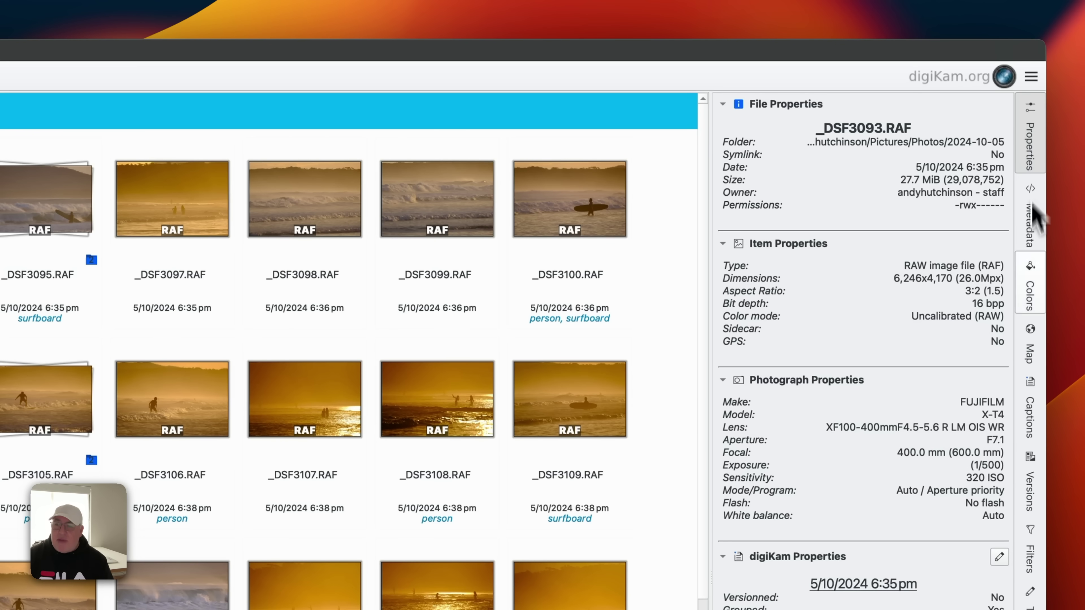
{"action": "left_click", "coordinate": [1030, 355]}
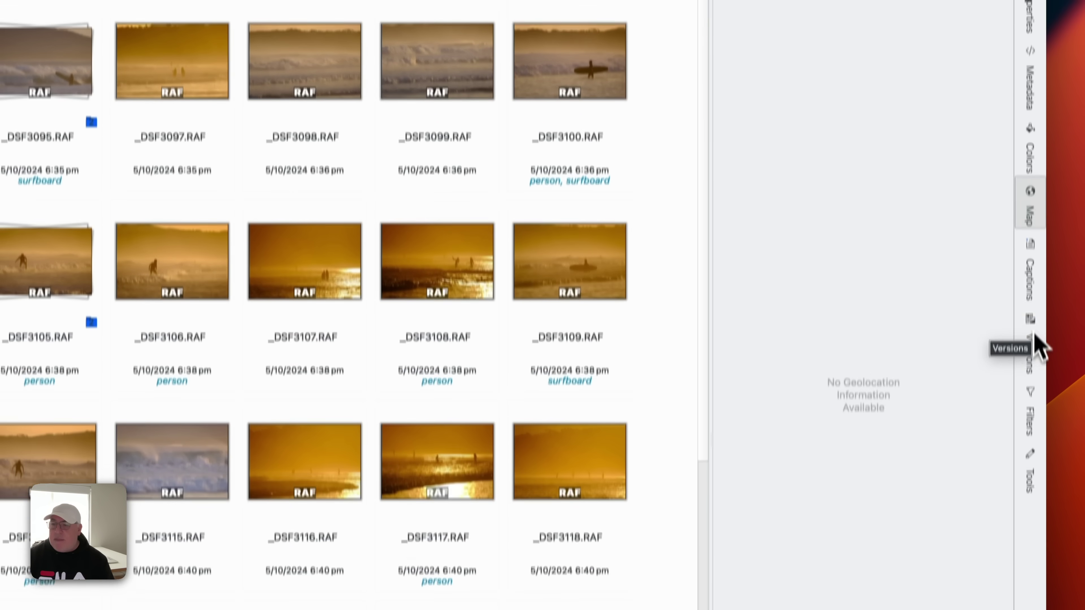
{"action": "left_click", "coordinate": [1030, 291]}
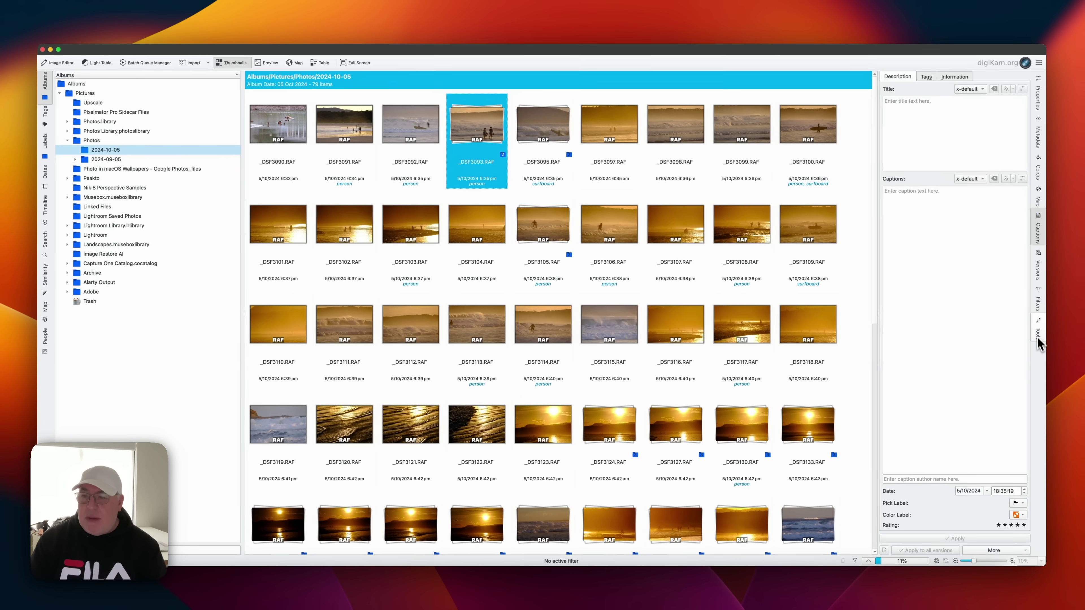
{"action": "left_click", "coordinate": [1038, 338]}
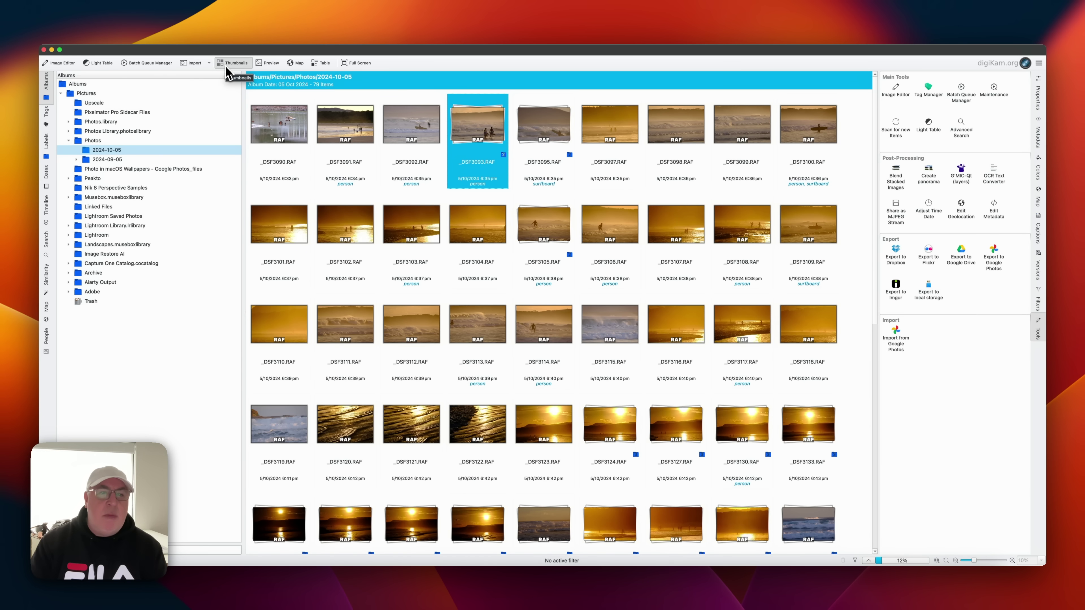
{"action": "left_click", "coordinate": [271, 64]}
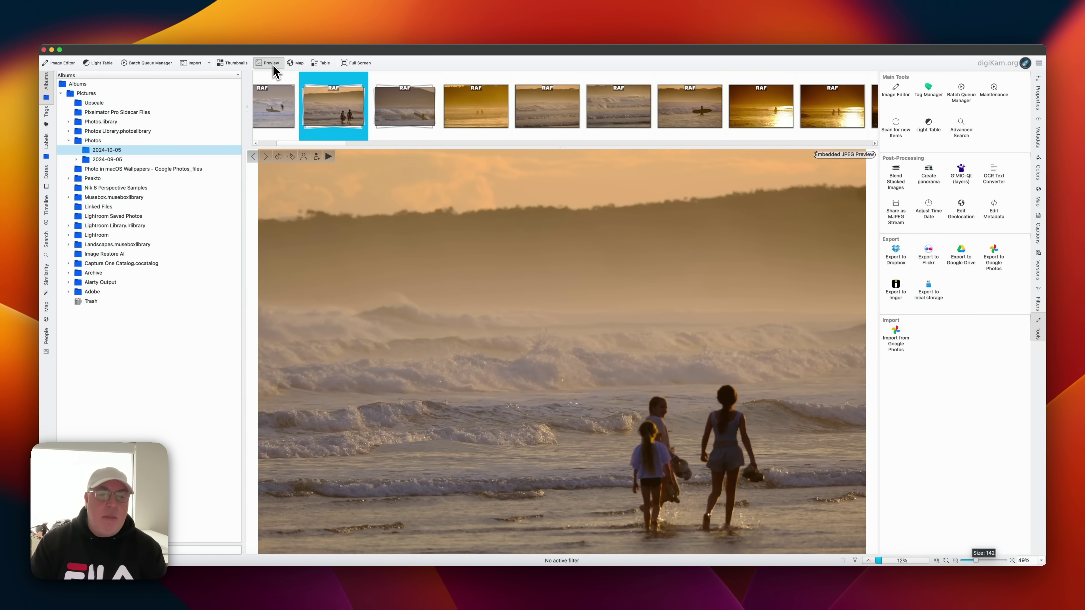
{"action": "left_click", "coordinate": [296, 64]}
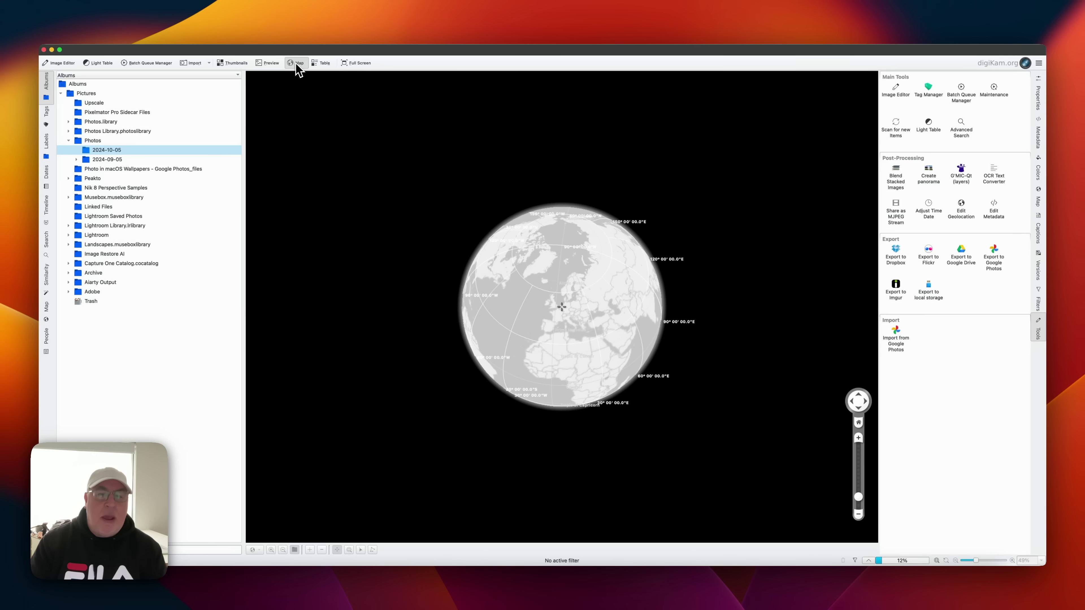
{"action": "left_click", "coordinate": [323, 64]}
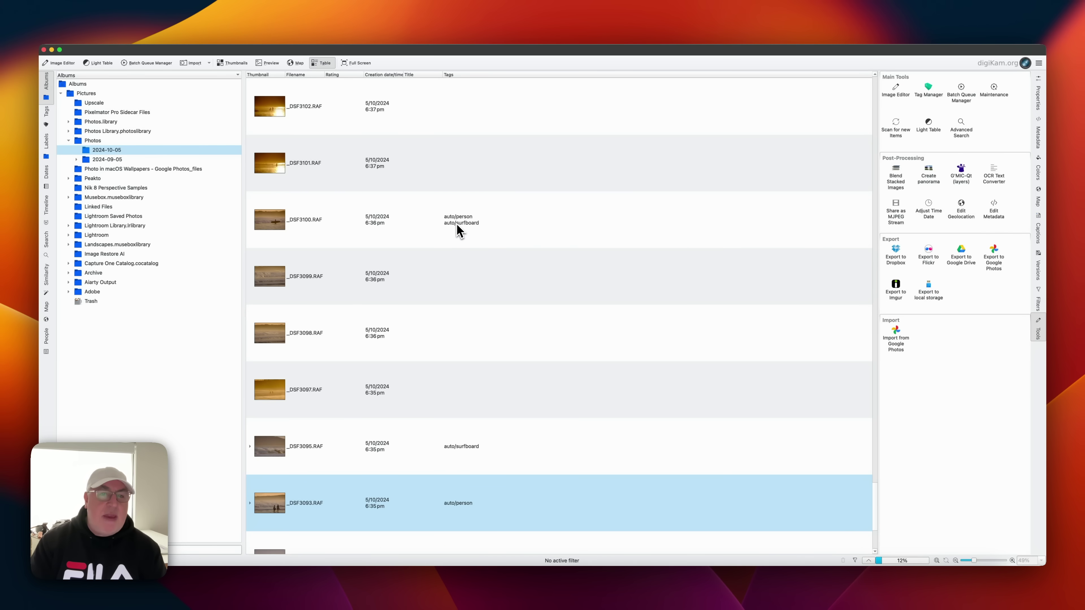
{"action": "left_click", "coordinate": [232, 63]}
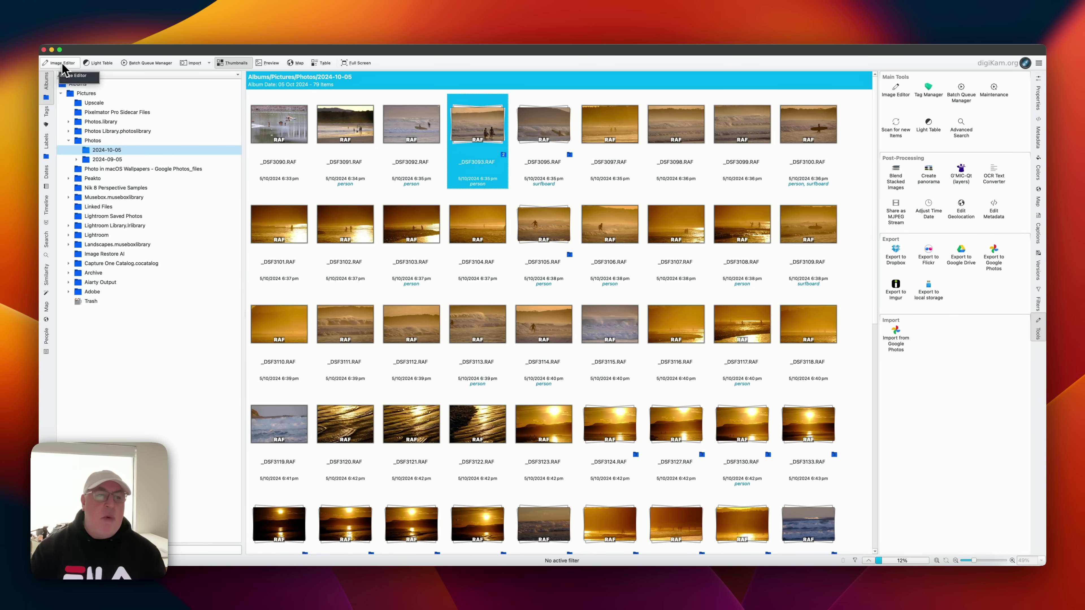
Send all grouped photos to the Light Table, load _DSF3097 left, and play a fullscreen slideshow
{"action": "left_click", "coordinate": [100, 64]}
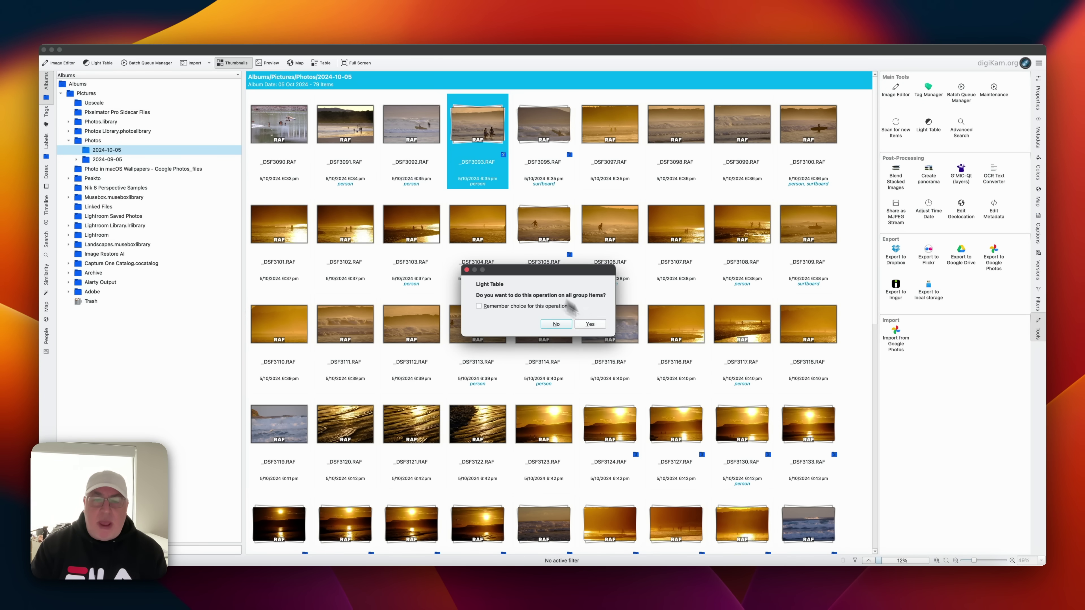
{"action": "left_click", "coordinate": [579, 326]}
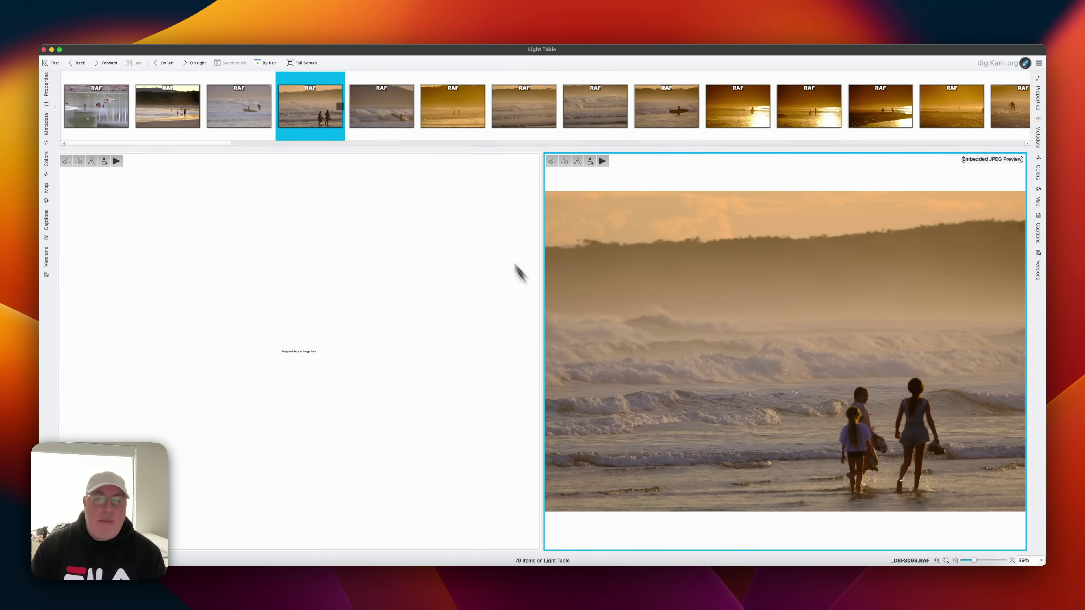
{"action": "left_click_drag", "start_coordinate": [455, 122], "coordinate": [370, 353]}
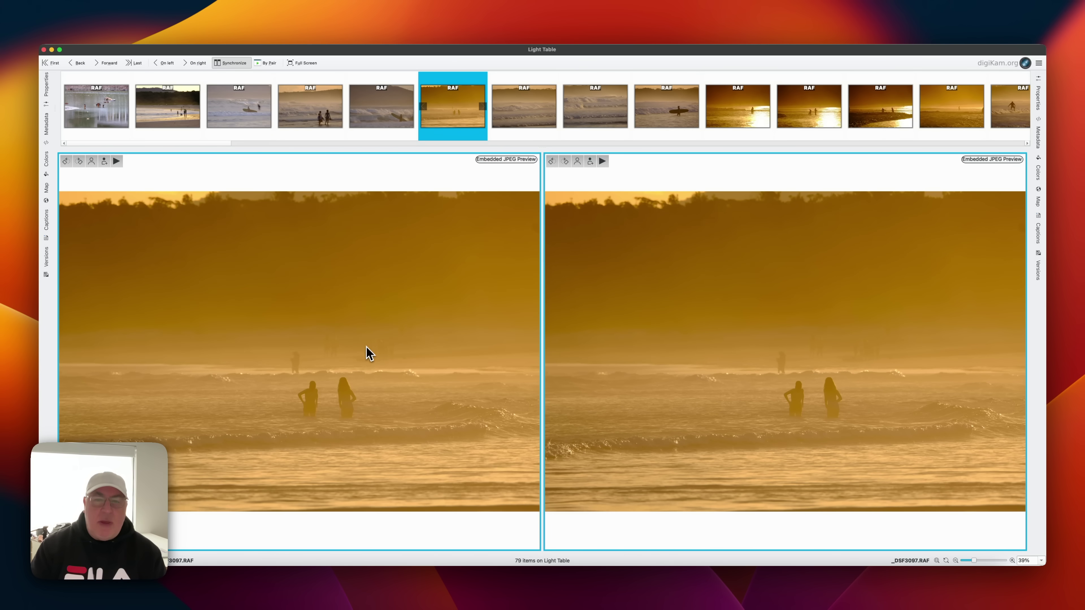
{"action": "left_click", "coordinate": [604, 165]}
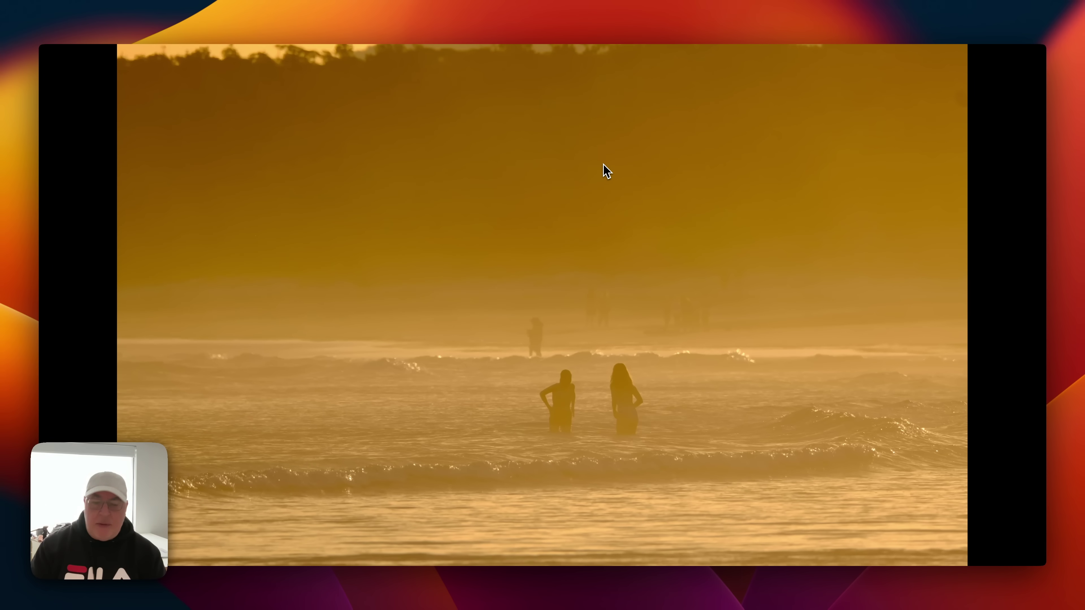
{"action": "key", "text": "Right"}
{"action": "key", "text": "Right"}
{"action": "key", "text": "Right"}
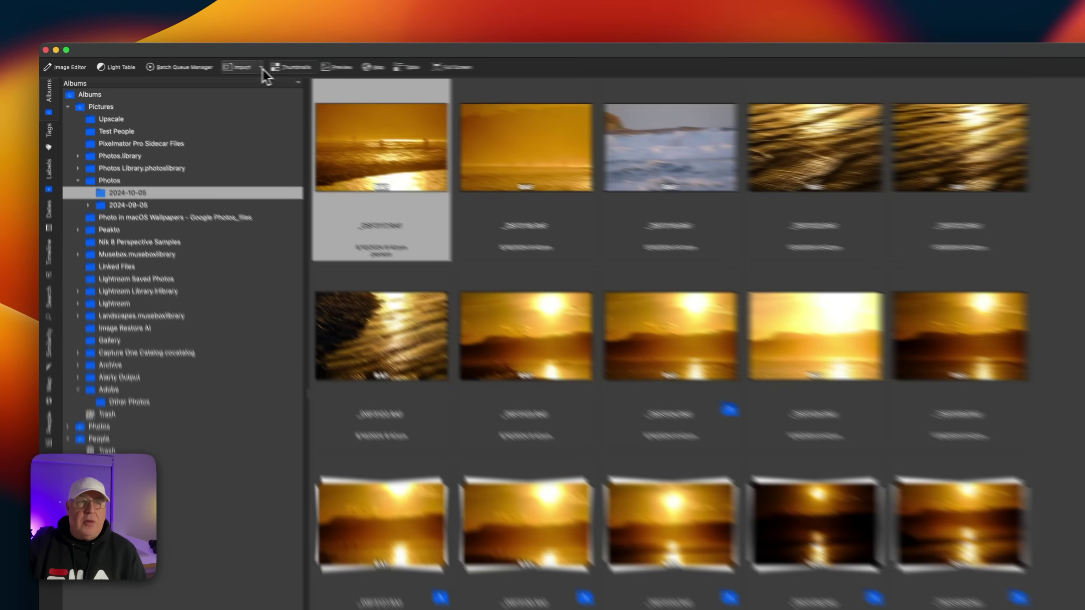
{"action": "left_click", "coordinate": [380, 76]}
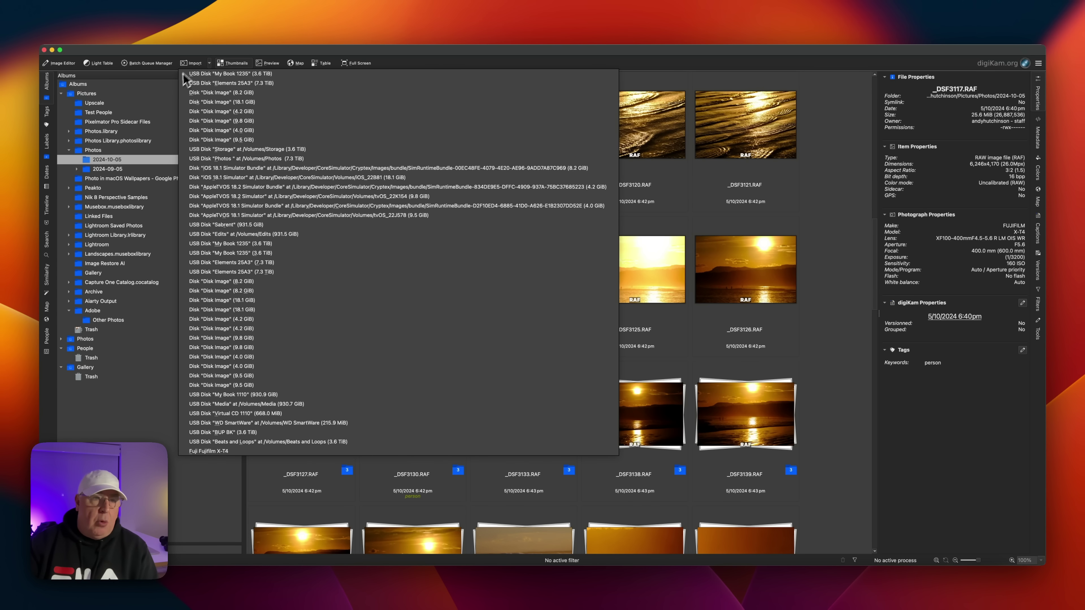
{"action": "left_click", "coordinate": [211, 56]}
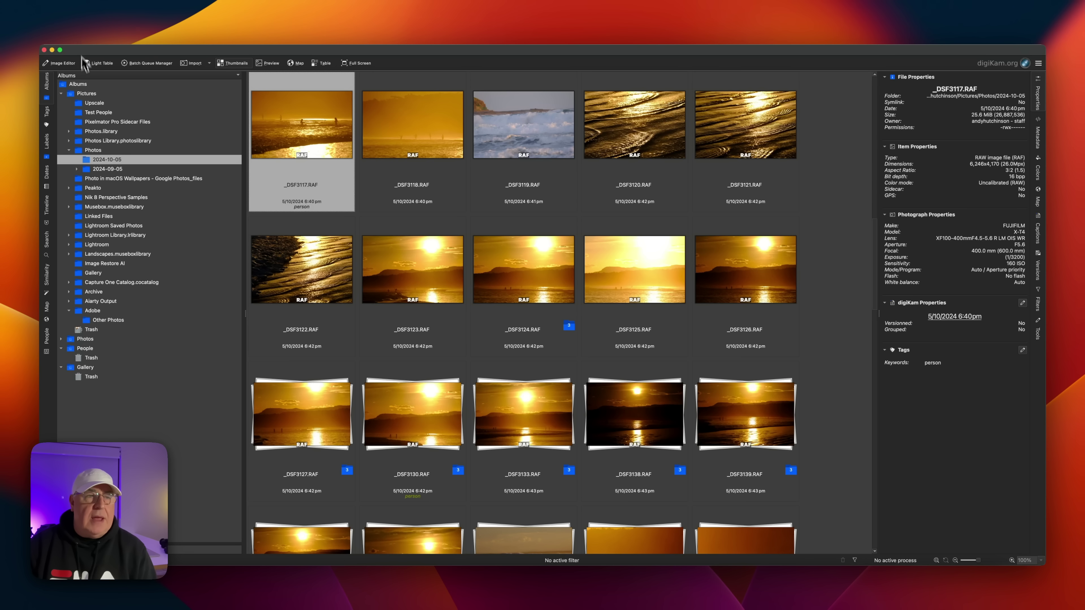
Open the digiKam application menu from the macOS menu bar
{"action": "left_click", "coordinate": [73, 31]}
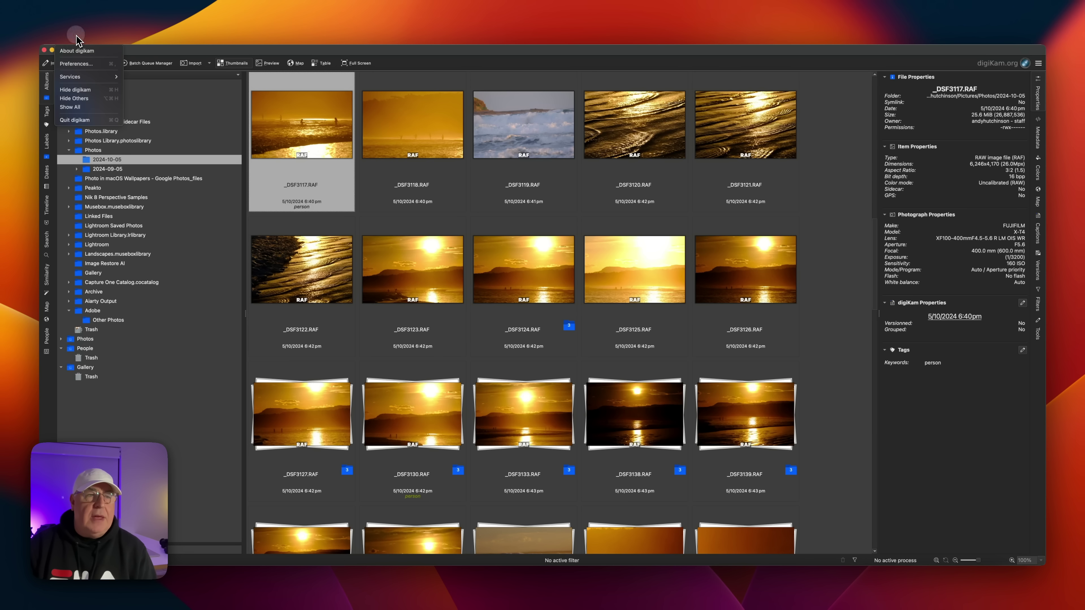
Open Preferences' Collections page and cancel the folder picker for a Removable Media collection
{"action": "left_click", "coordinate": [86, 64]}
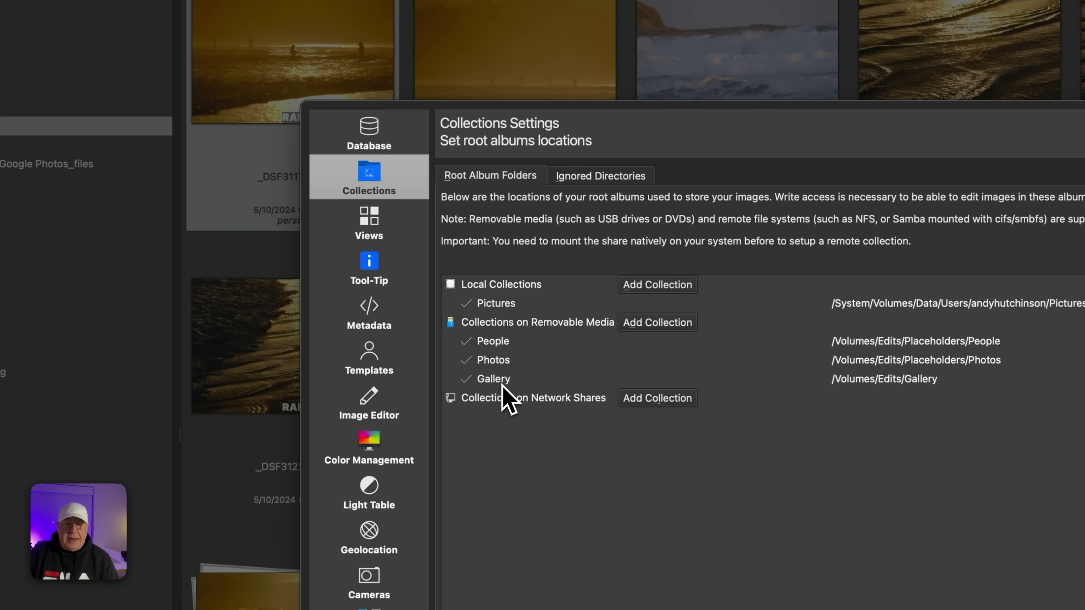
{"action": "left_click", "coordinate": [660, 323]}
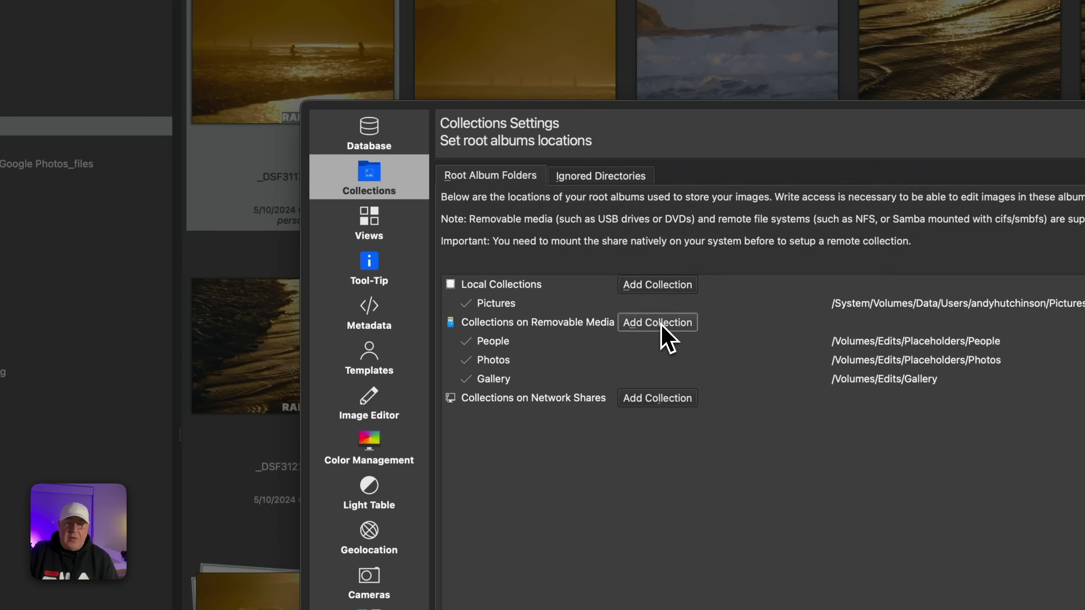
{"action": "scroll", "coordinate": [551, 359], "scroll_direction": "down", "scroll_amount": 10}
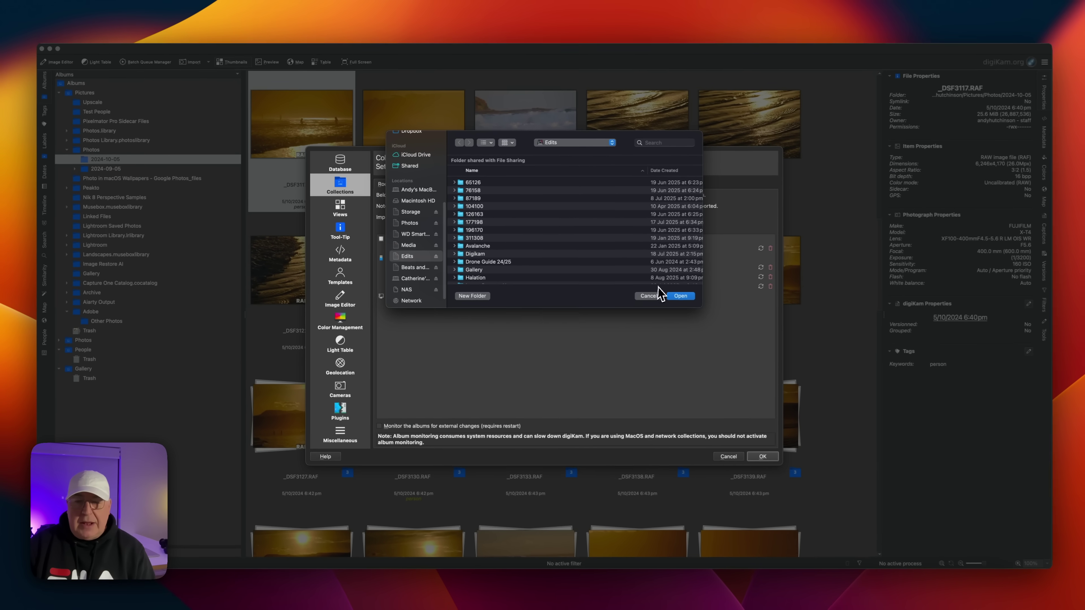
{"action": "left_click", "coordinate": [646, 297]}
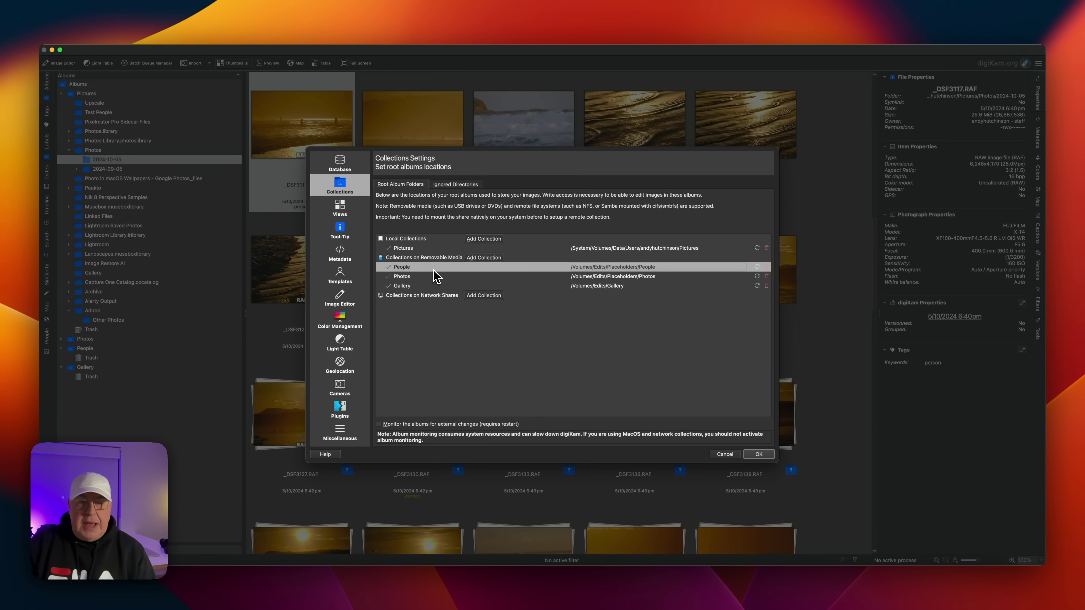
Cancel Preferences, then browse the Gallery, People and 2024-10-05 albums
{"action": "left_click", "coordinate": [725, 454]}
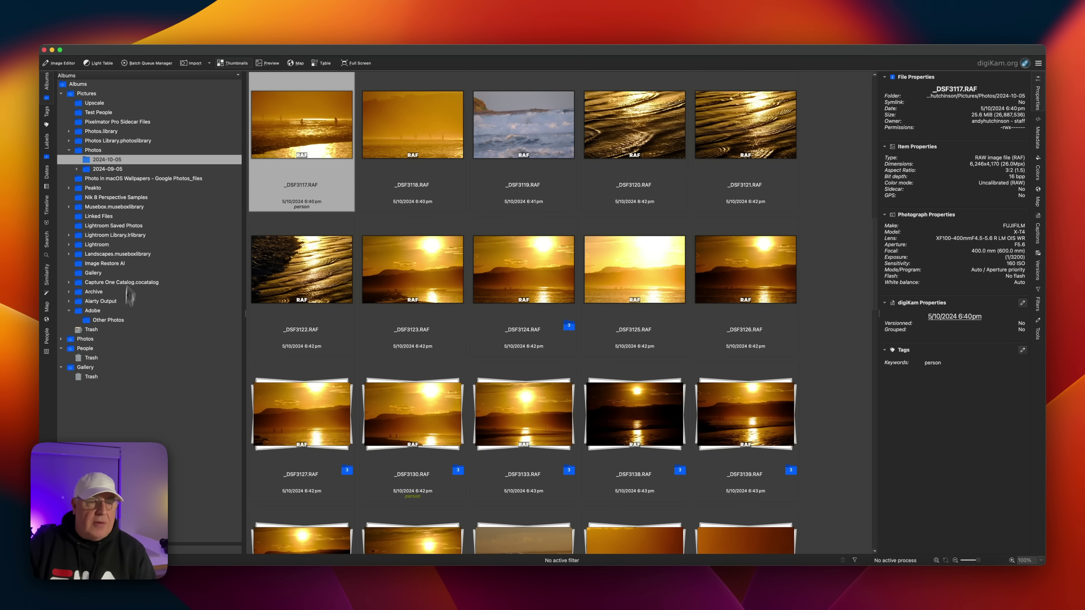
{"action": "left_click", "coordinate": [89, 370]}
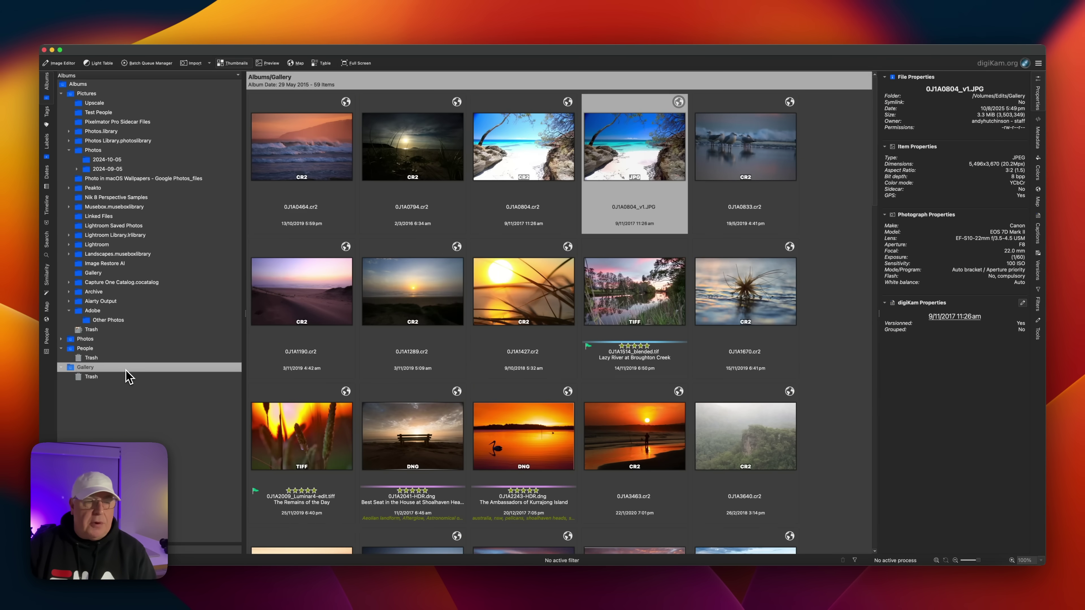
{"action": "left_click", "coordinate": [95, 351]}
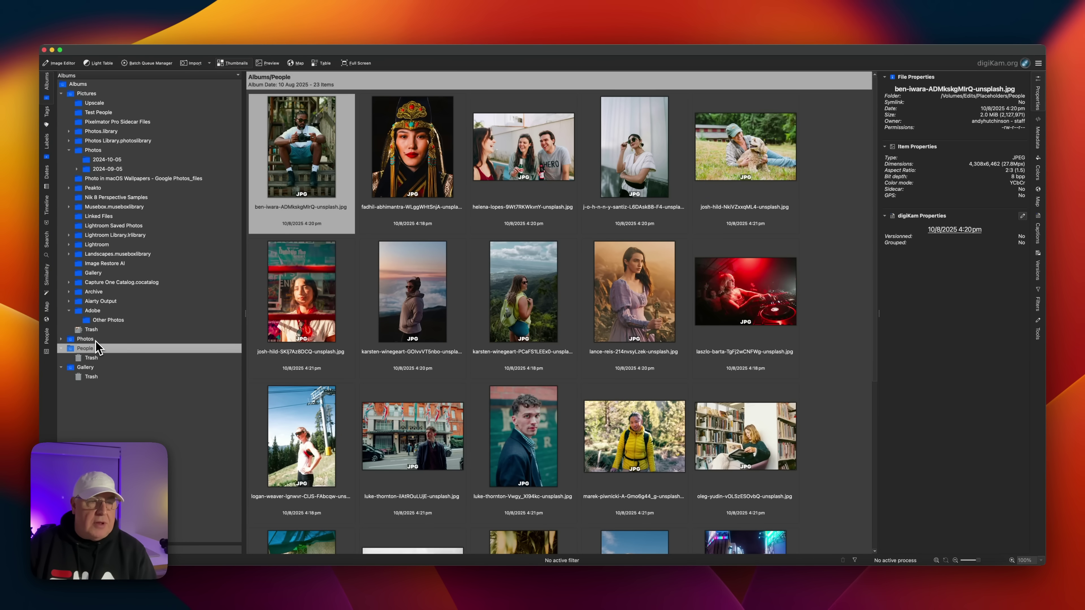
{"action": "left_click", "coordinate": [121, 160]}
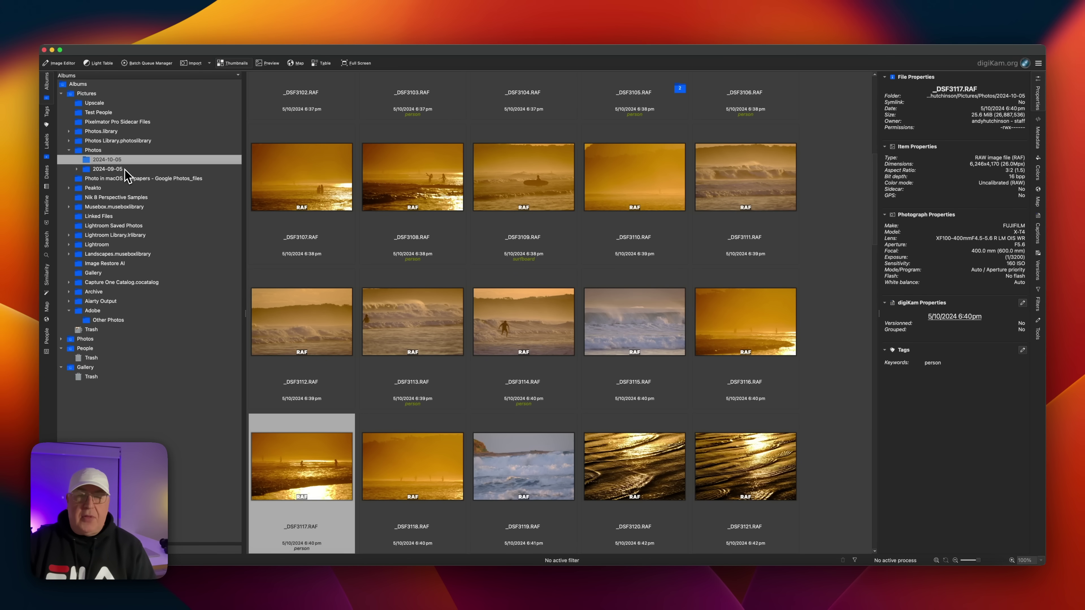
Expand 2024-09-05 to its sub-album, then scroll 2024-10-05 to the grouped _DSF3127 thumbnails
{"action": "double_click", "coordinate": [124, 170]}
{"action": "left_click", "coordinate": [123, 159]}
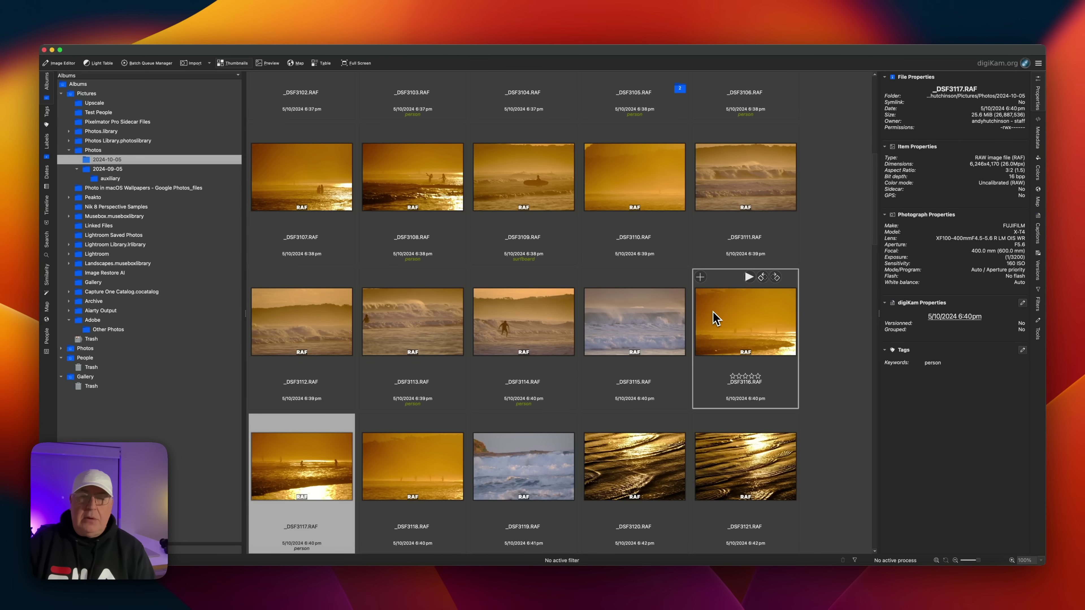
{"action": "scroll", "coordinate": [700, 301], "scroll_direction": "up", "scroll_amount": 10}
{"action": "scroll", "coordinate": [681, 295], "scroll_direction": "down", "scroll_amount": 10}
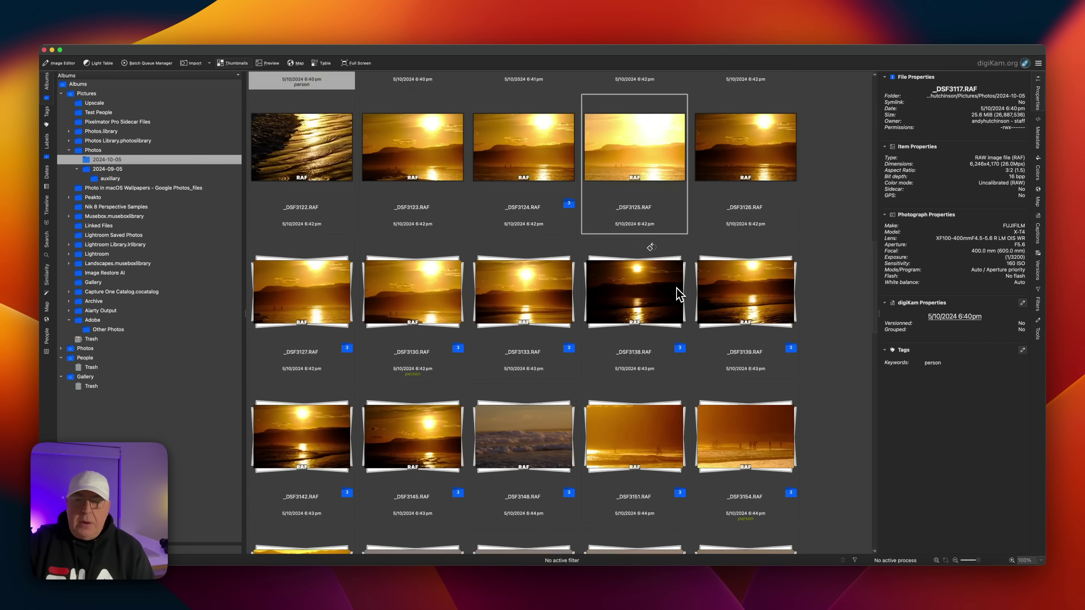
{"action": "scroll", "coordinate": [679, 294], "scroll_direction": "up", "scroll_amount": 2}
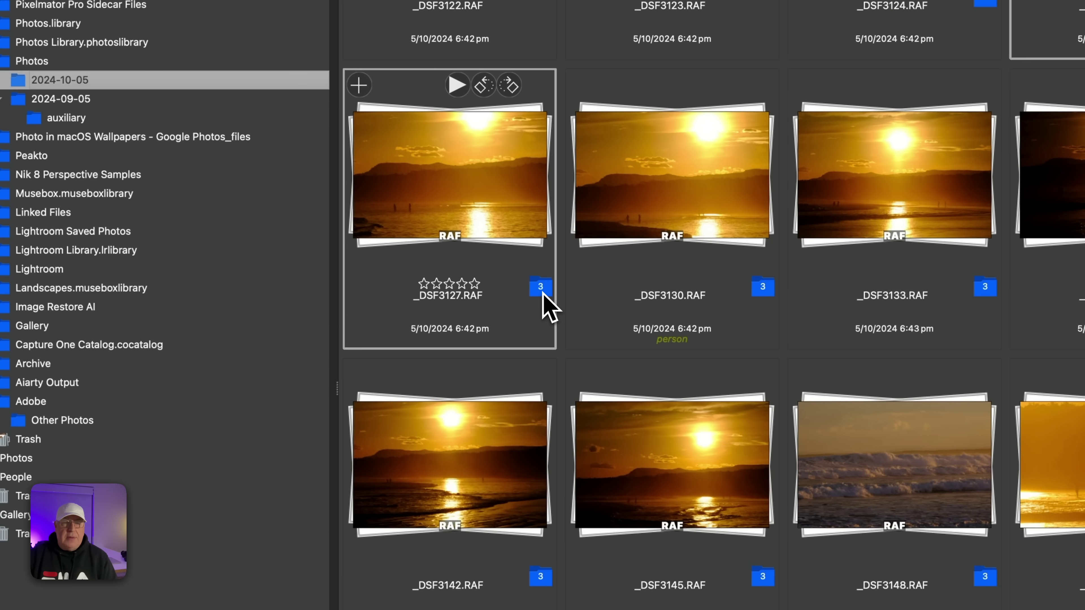
{"action": "mouse_move", "coordinate": [539, 288]}
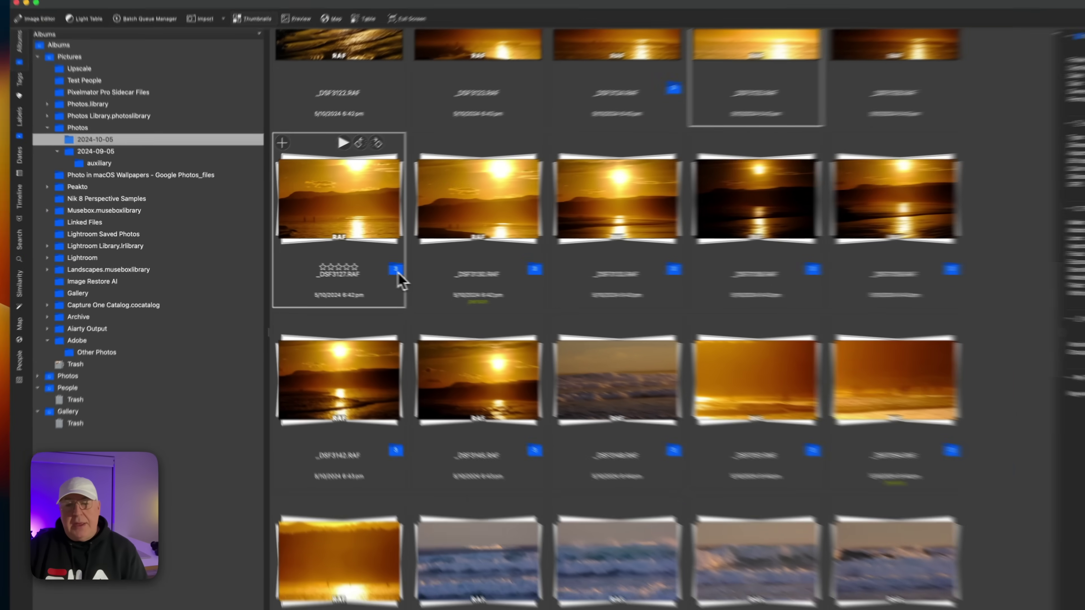
{"action": "mouse_move", "coordinate": [543, 295]}
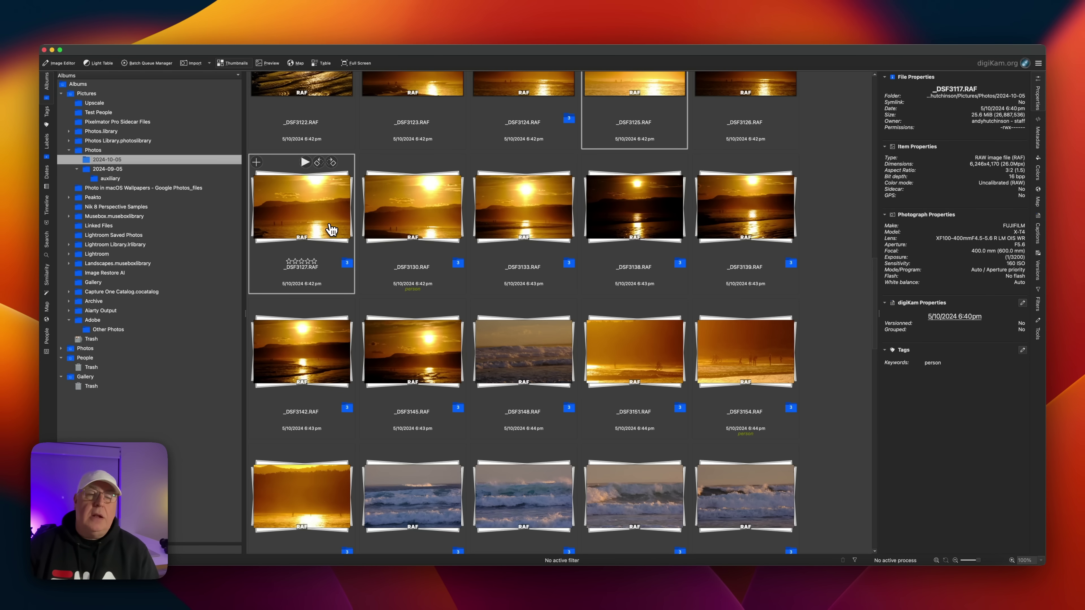
Group the sunset shots from _DSF3127 with Group Selected By Timelapse / Burst
{"action": "right_click", "coordinate": [331, 231]}
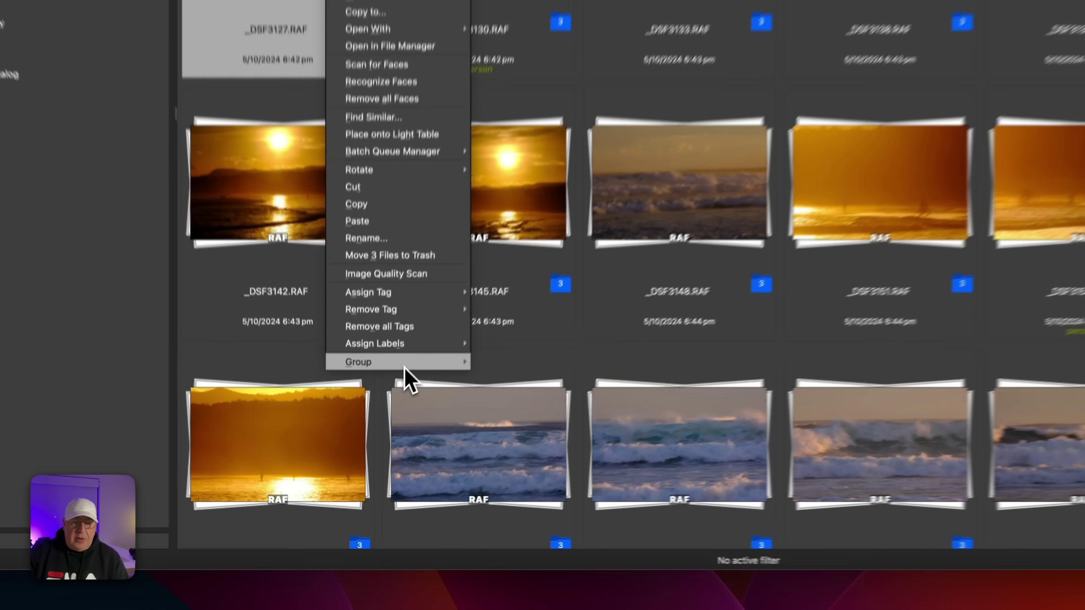
{"action": "mouse_move", "coordinate": [385, 450]}
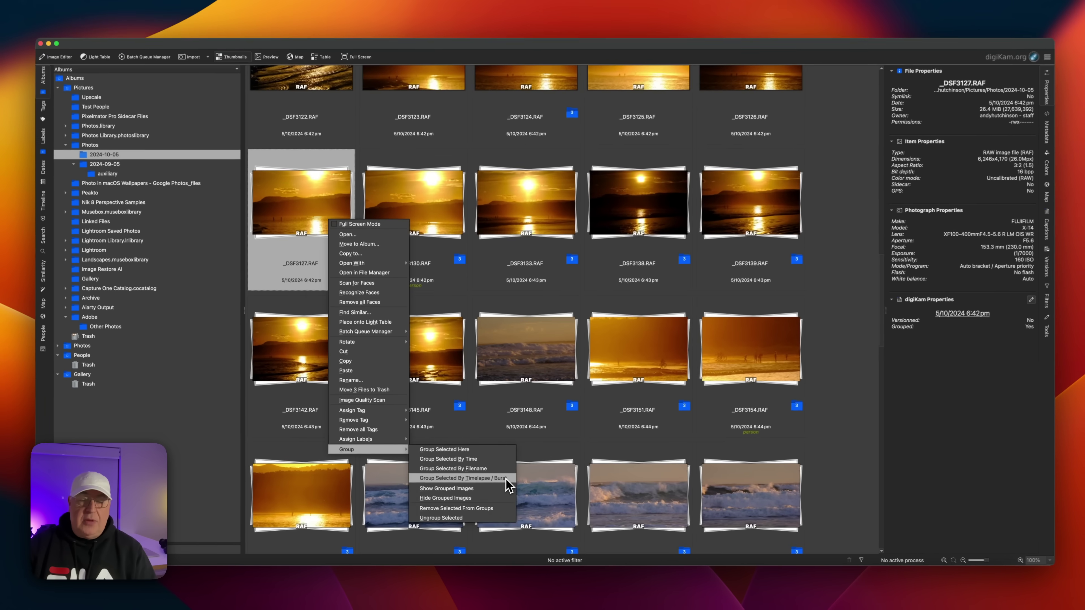
{"action": "left_click", "coordinate": [647, 401]}
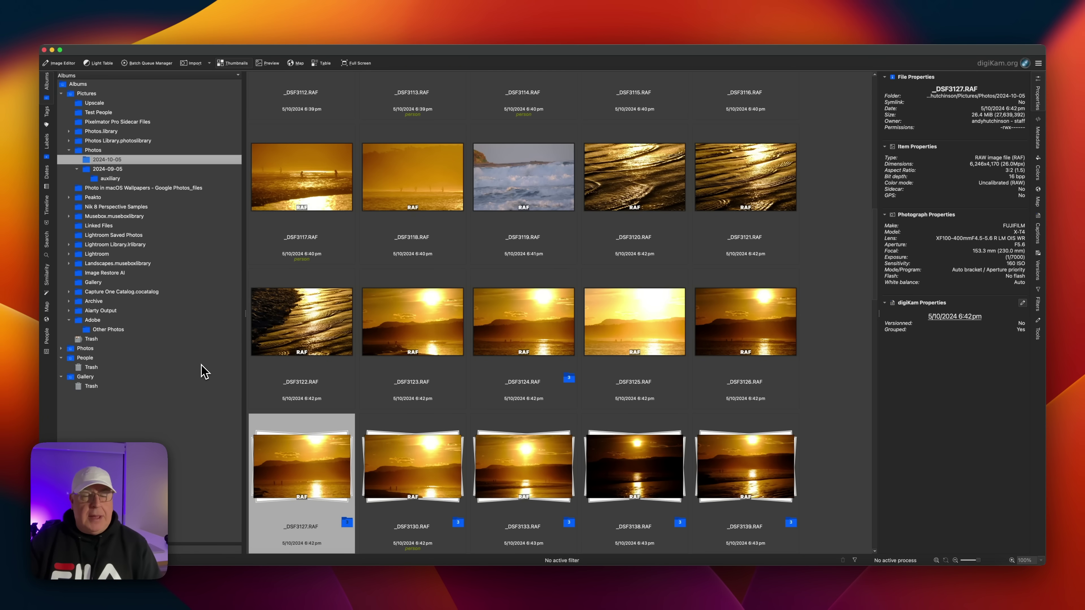
Open 0J1A0804_v1.JPG from the Gallery album in the Image Editor
{"action": "left_click", "coordinate": [83, 378]}
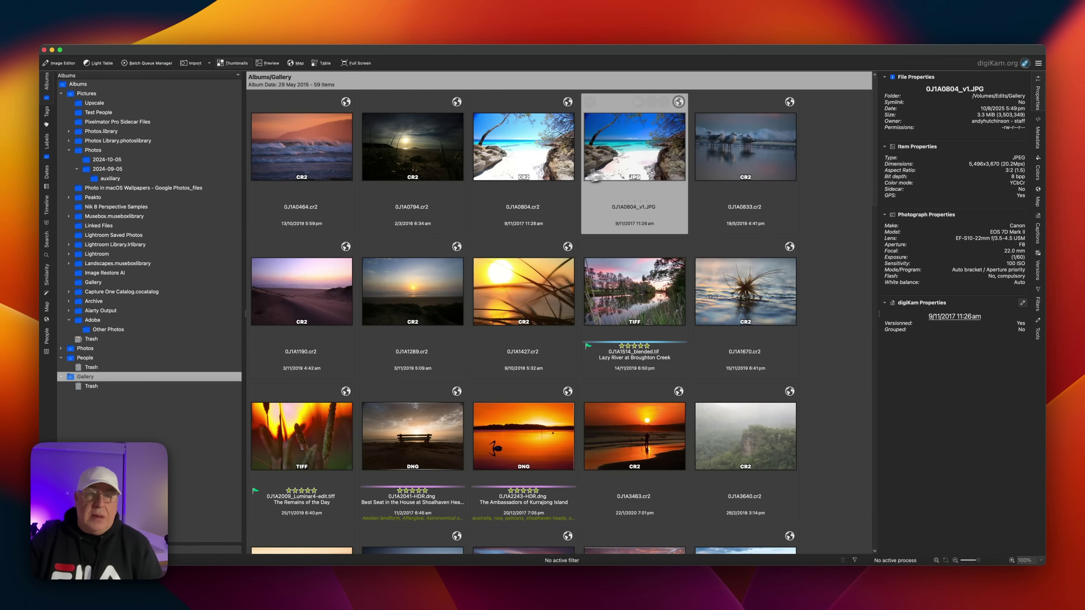
{"action": "double_click", "coordinate": [633, 159]}
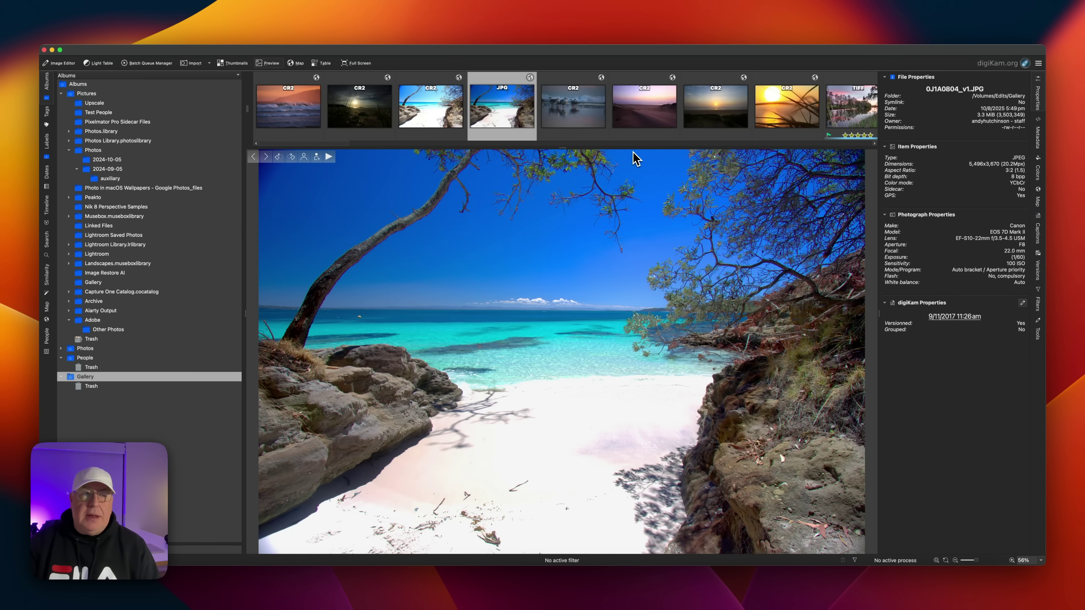
{"action": "double_click", "coordinate": [634, 160]}
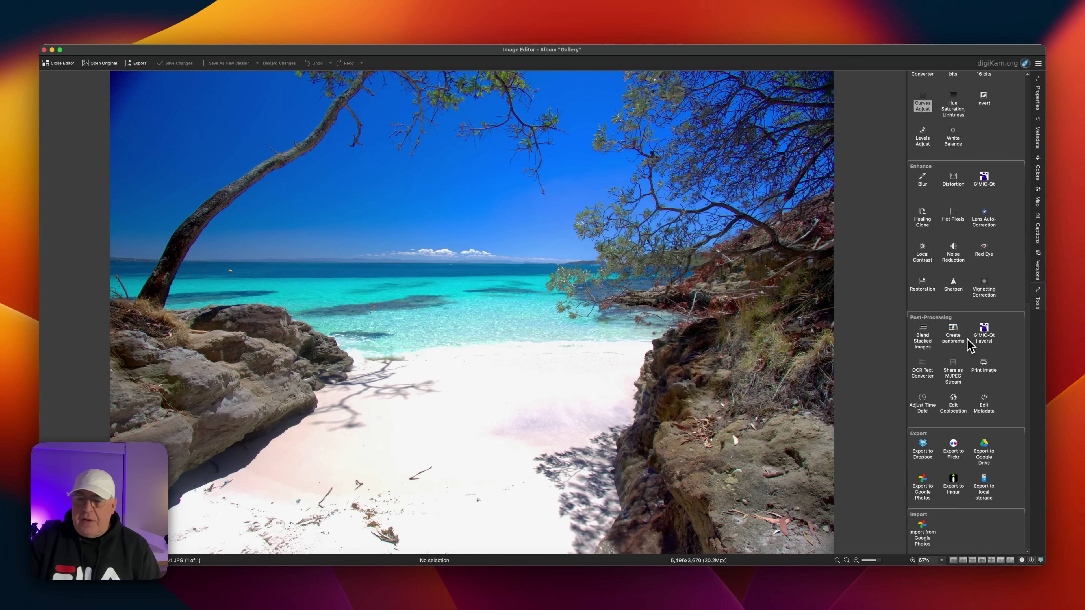
{"action": "scroll", "coordinate": [986, 301], "scroll_direction": "up", "scroll_amount": 10}
{"action": "scroll", "coordinate": [978, 293], "scroll_direction": "down", "scroll_amount": 10}
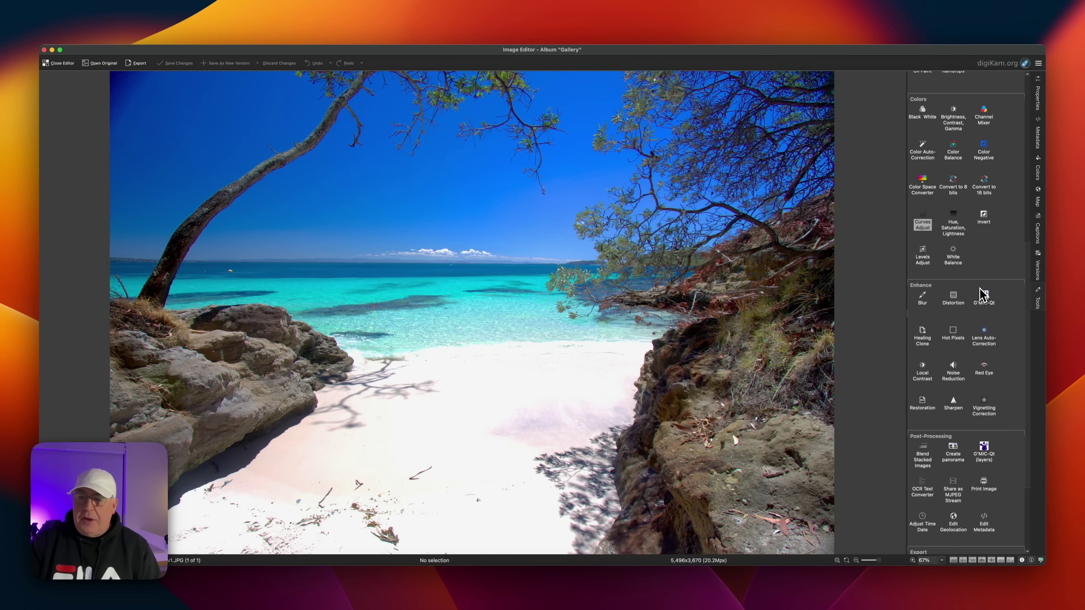
Browse the Colors menu's adjustments without applying any
{"action": "left_click", "coordinate": [193, 41]}
{"action": "mouse_move", "coordinate": [162, 42]}
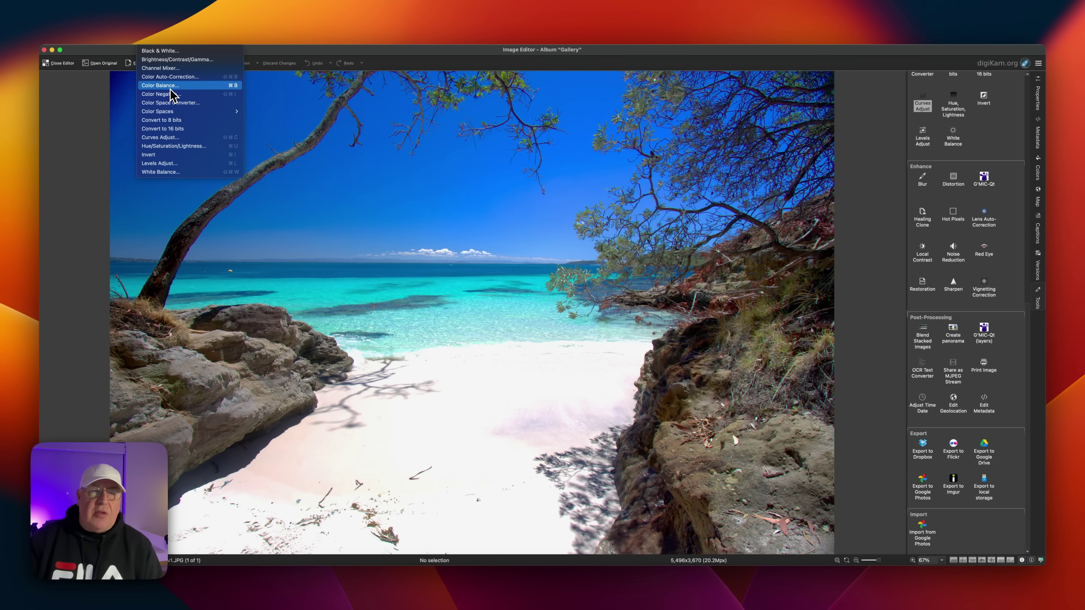
{"action": "left_click", "coordinate": [453, 161]}
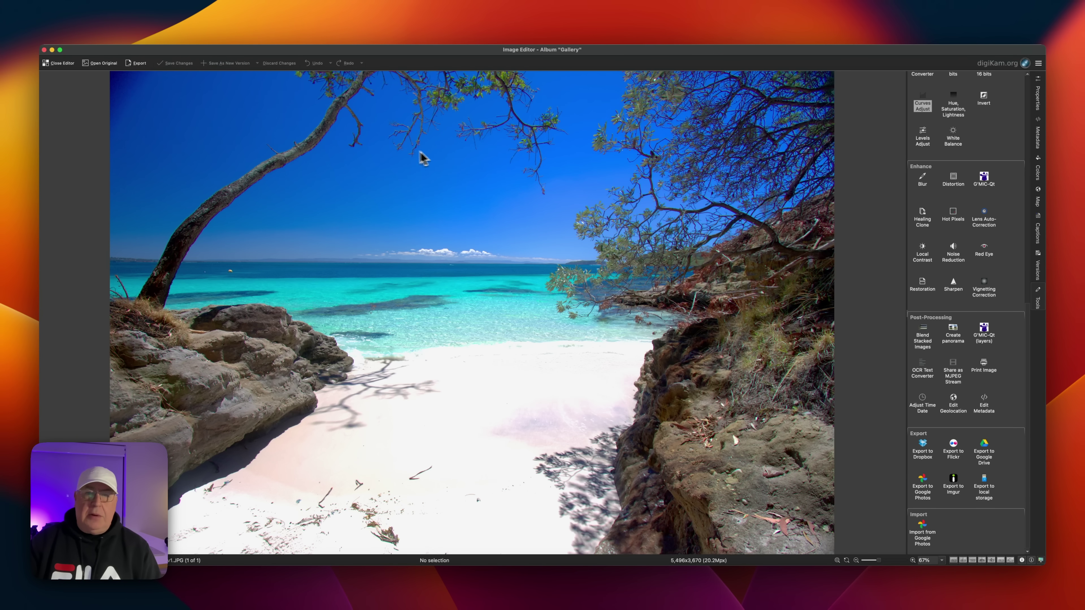
Leave the editor, return to Gallery thumbnails and show Open With apps for 0J1A0804.cr2
{"action": "left_click", "coordinate": [49, 63]}
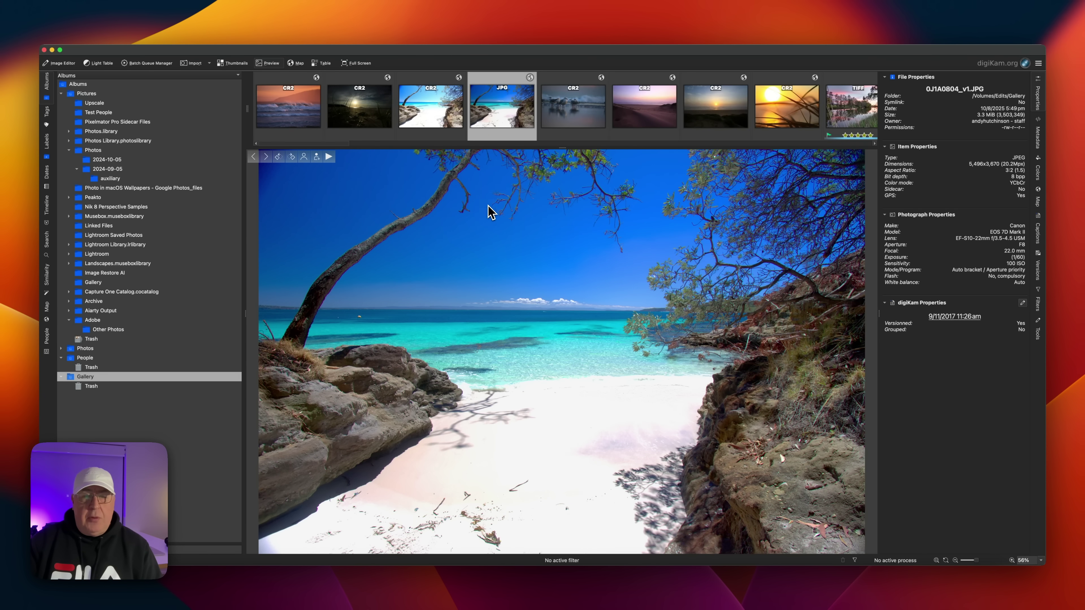
{"action": "left_click", "coordinate": [432, 113]}
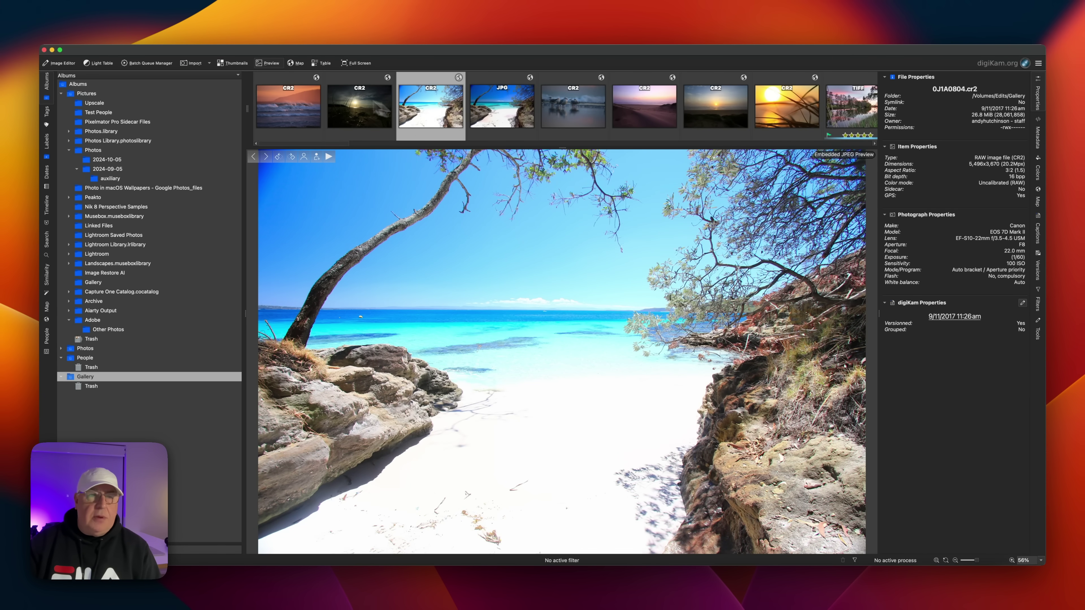
{"action": "left_click", "coordinate": [233, 63]}
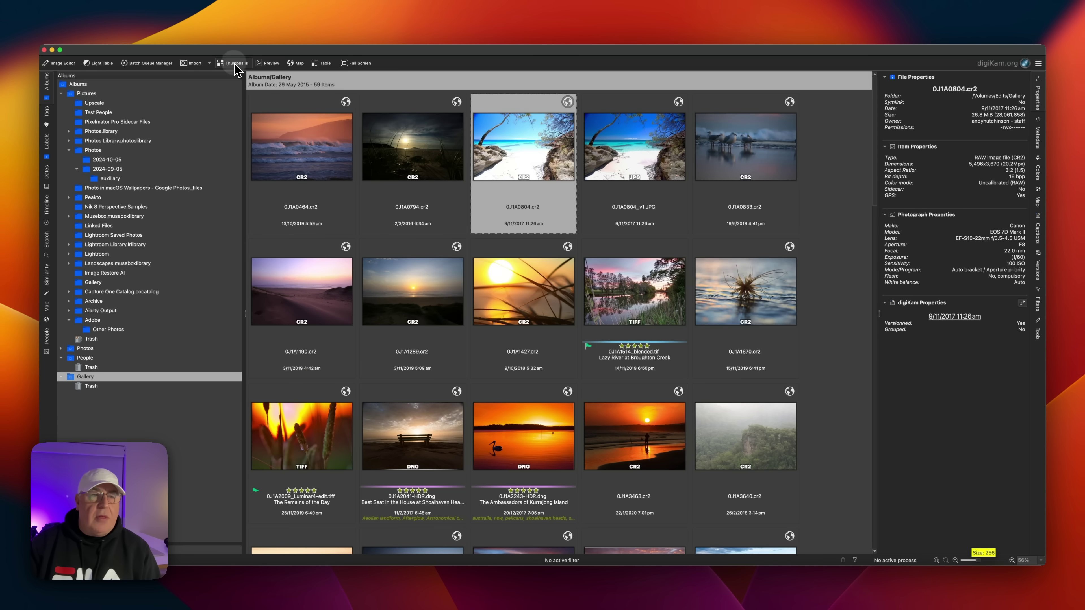
{"action": "right_click", "coordinate": [512, 149]}
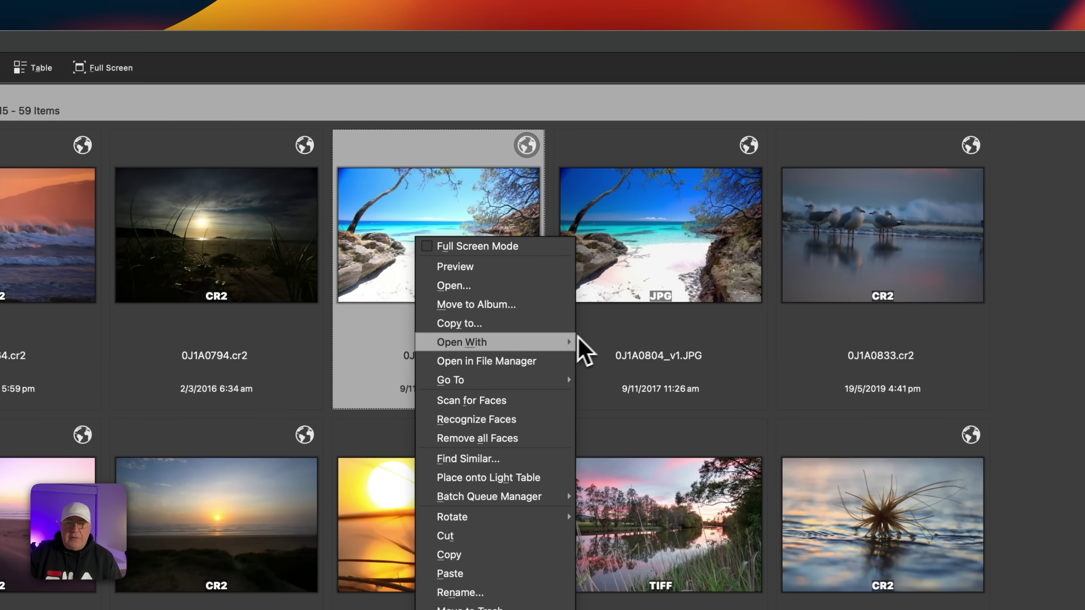
{"action": "mouse_move", "coordinate": [577, 338]}
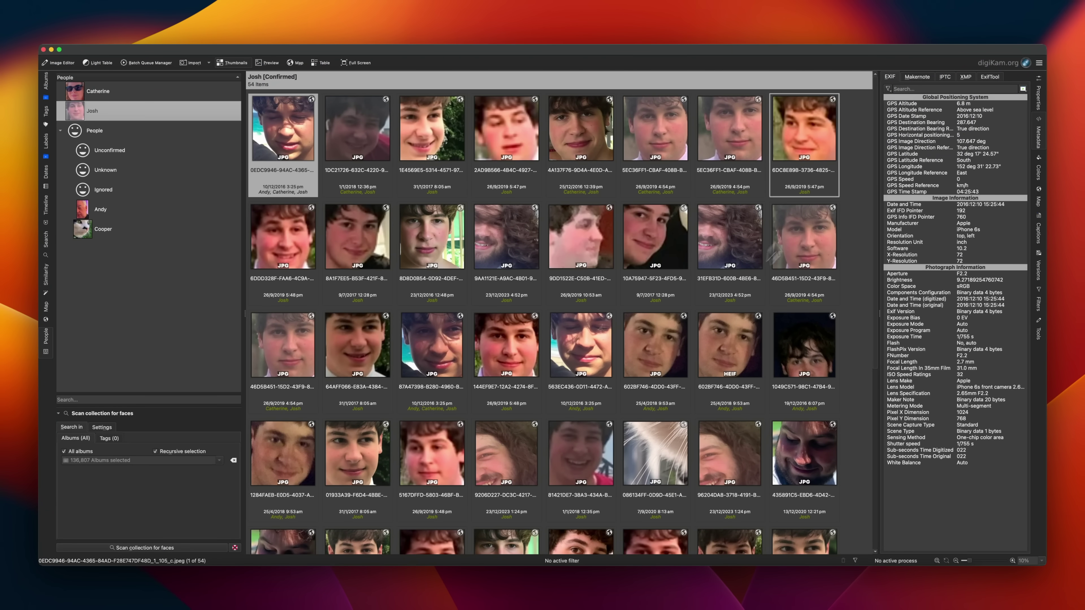
Scroll through the person's 54 confirmed face thumbnails in the People view
{"action": "scroll", "coordinate": [728, 195], "scroll_direction": "down", "scroll_amount": 8}
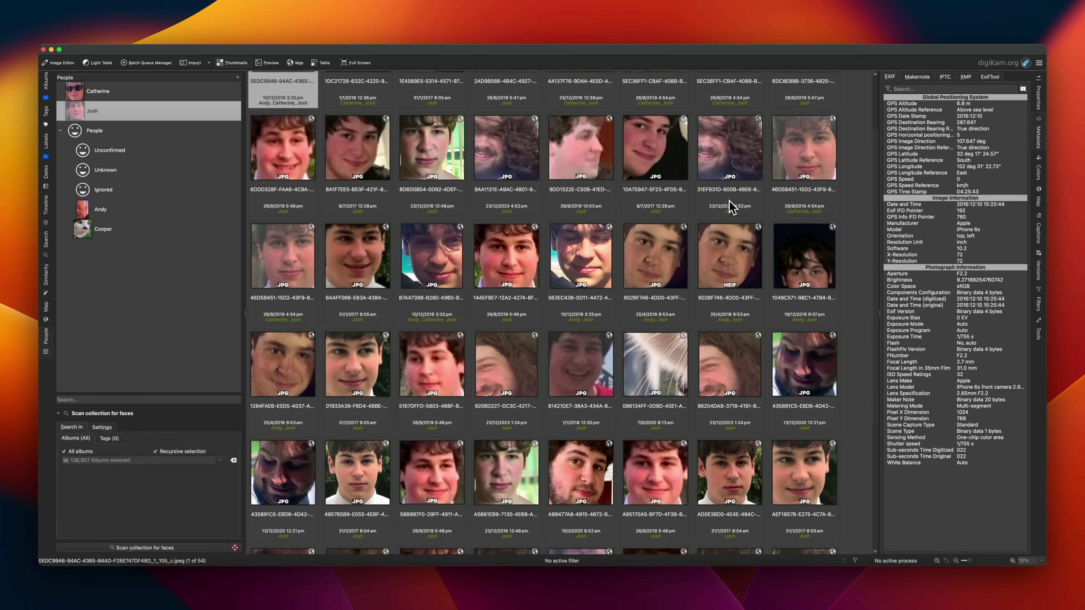
{"action": "scroll", "coordinate": [730, 208], "scroll_direction": "up", "scroll_amount": 8}
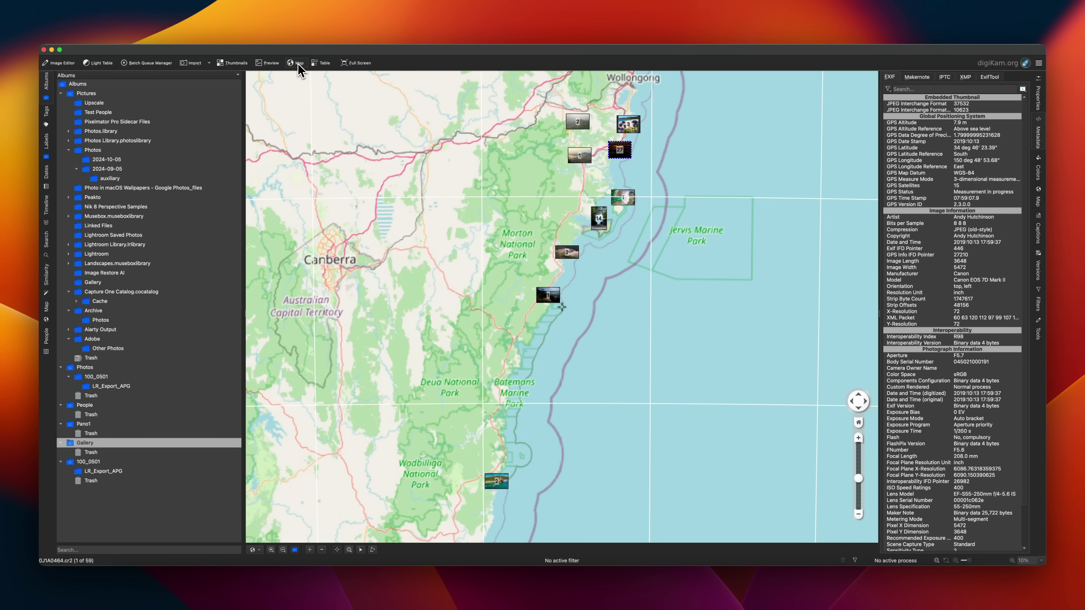
Zoom the map into Jervis Bay and centre it on a photo marker
{"action": "scroll", "coordinate": [601, 229], "scroll_direction": "up", "scroll_amount": 2}
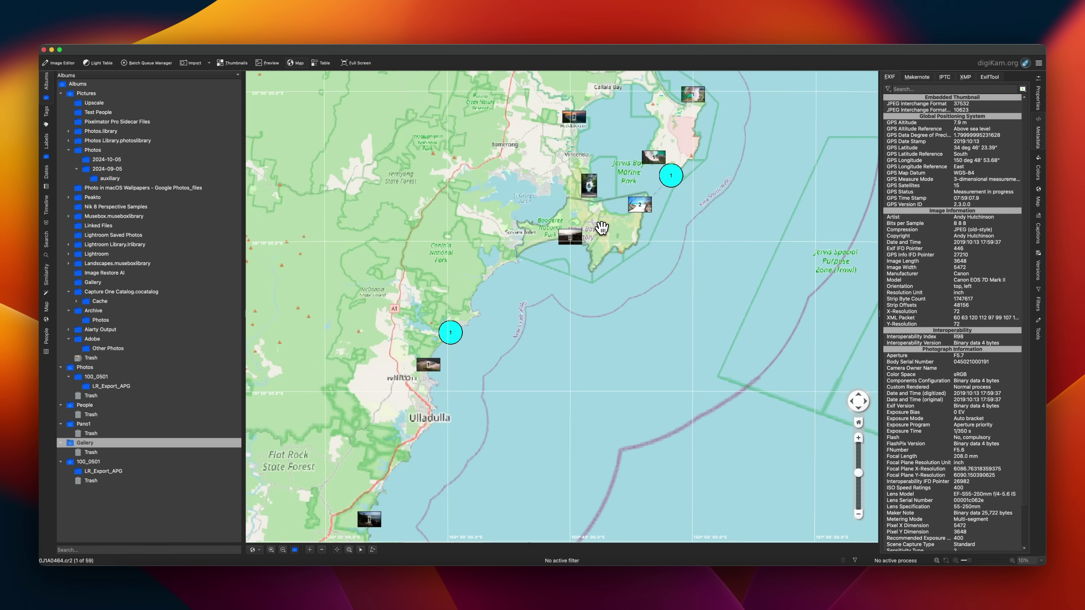
{"action": "scroll", "coordinate": [601, 229], "scroll_direction": "up", "scroll_amount": 1}
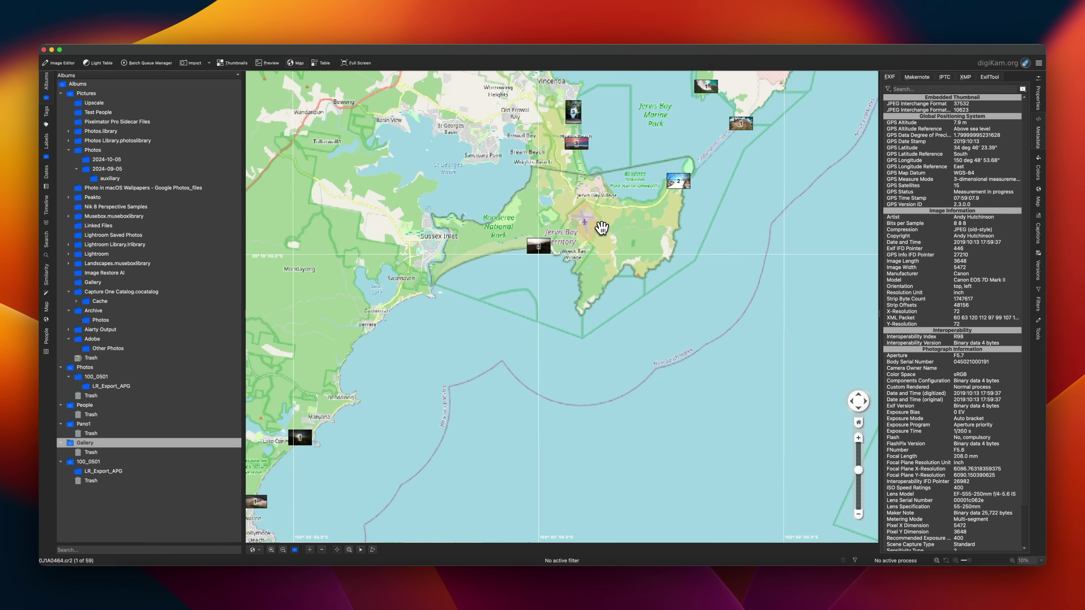
{"action": "double_click", "coordinate": [676, 182]}
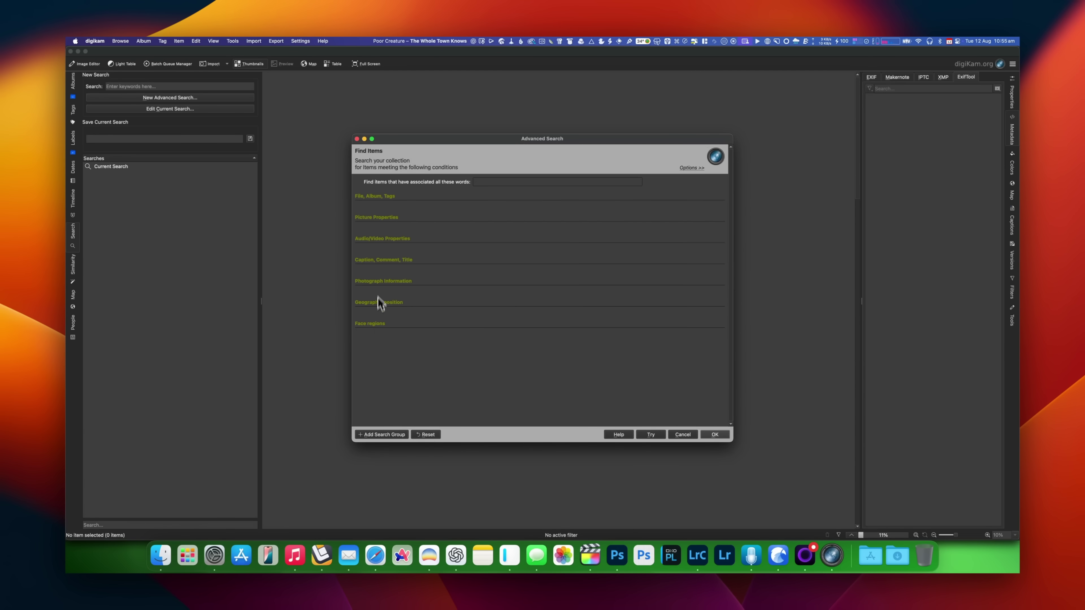
Expand the Picture Properties, Audio/Video Properties and File, Album, Tags criteria groups
{"action": "left_click", "coordinate": [378, 218]}
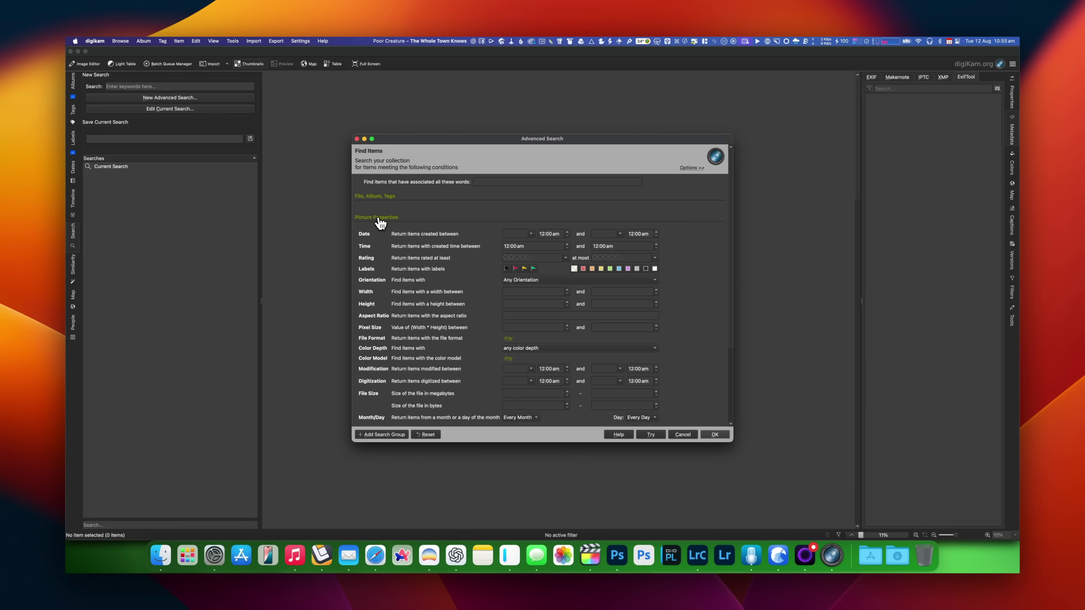
{"action": "scroll", "coordinate": [715, 327], "scroll_direction": "down", "scroll_amount": 3}
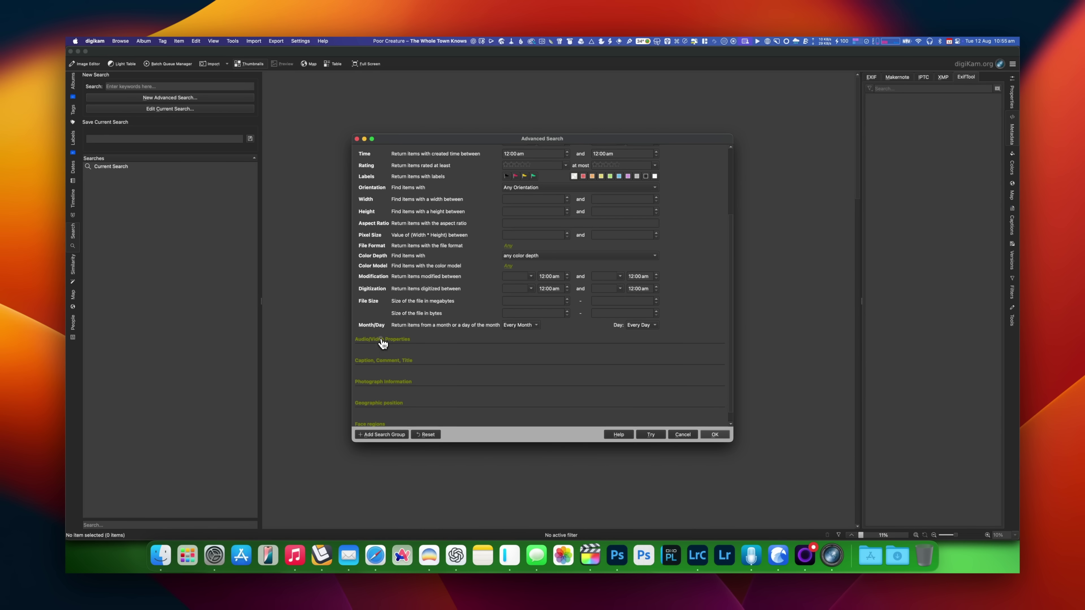
{"action": "left_click", "coordinate": [383, 341]}
{"action": "scroll", "coordinate": [384, 344], "scroll_direction": "up", "scroll_amount": 3}
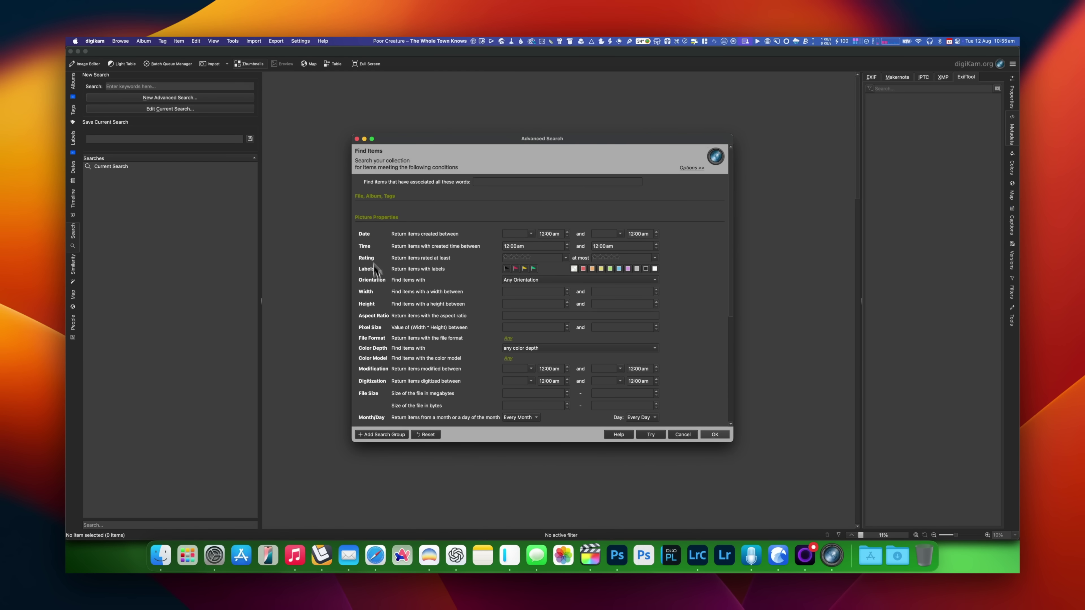
{"action": "left_click", "coordinate": [373, 198]}
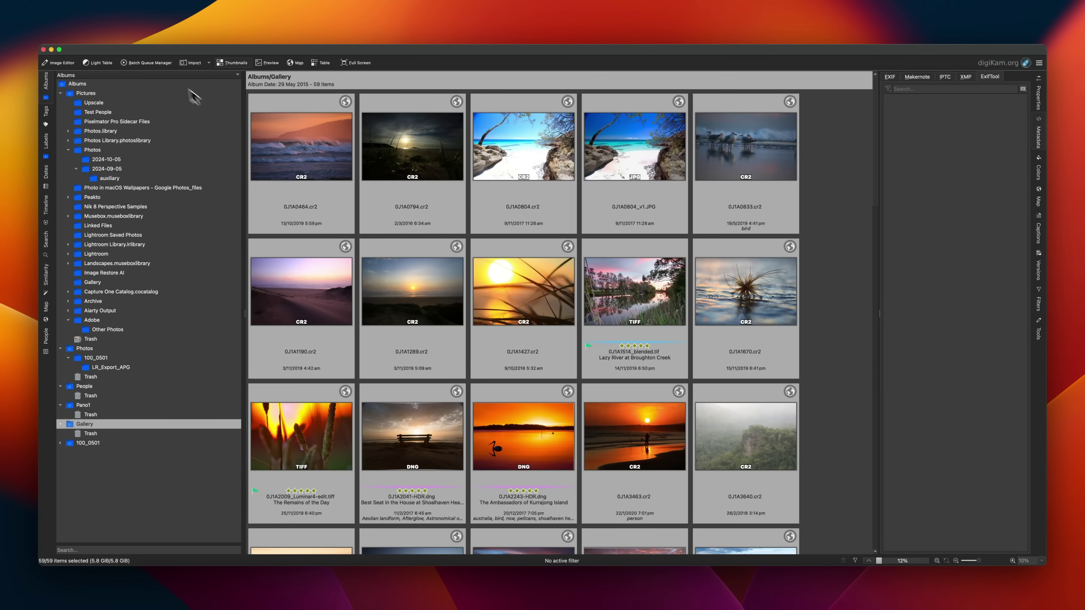
Queue the selected photos, add a Resize tool and choose the QXGA (2,048 pixels) preset
{"action": "left_click", "coordinate": [164, 65]}
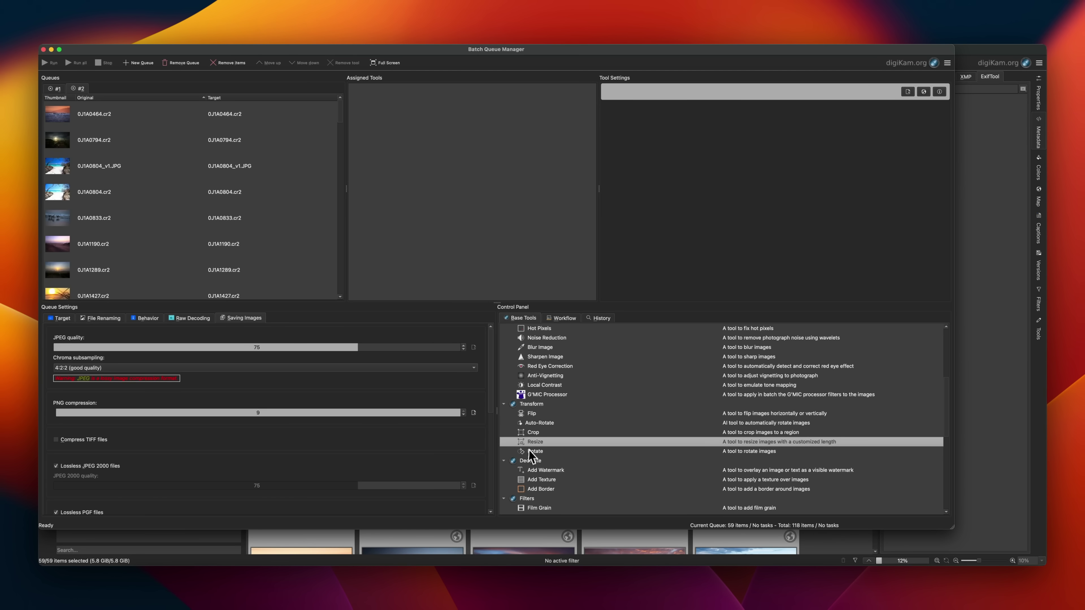
{"action": "left_click_drag", "start_coordinate": [533, 447], "coordinate": [435, 167]}
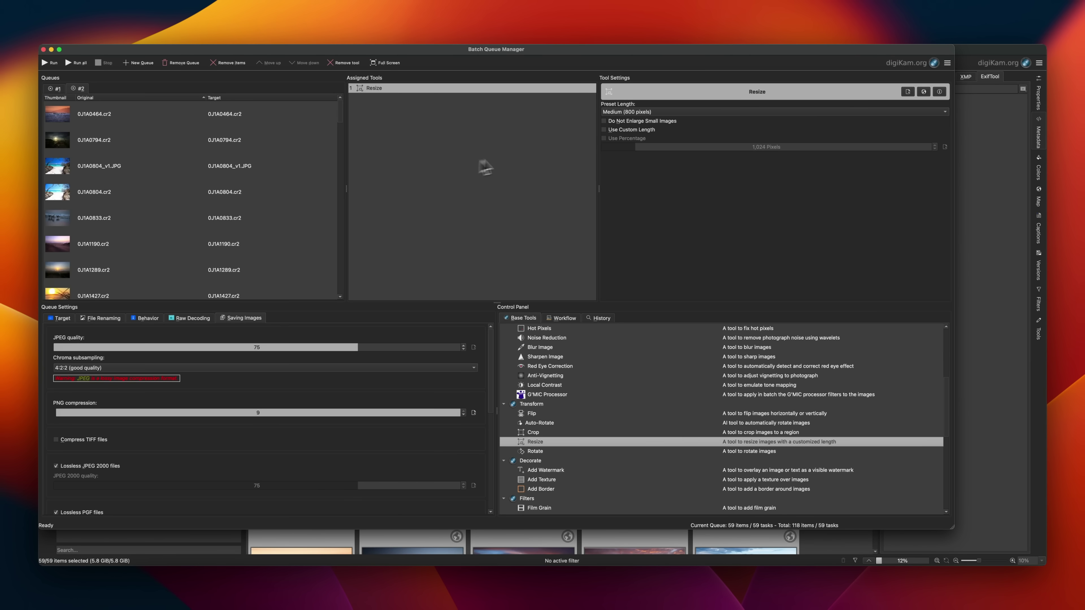
{"action": "left_click", "coordinate": [638, 112]}
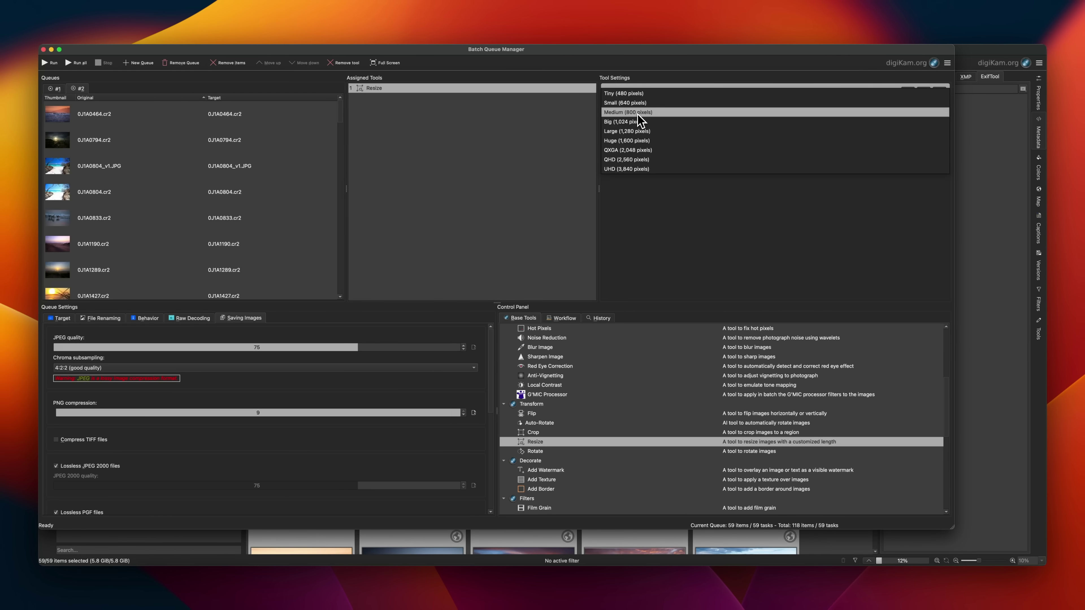
{"action": "left_click", "coordinate": [638, 149]}
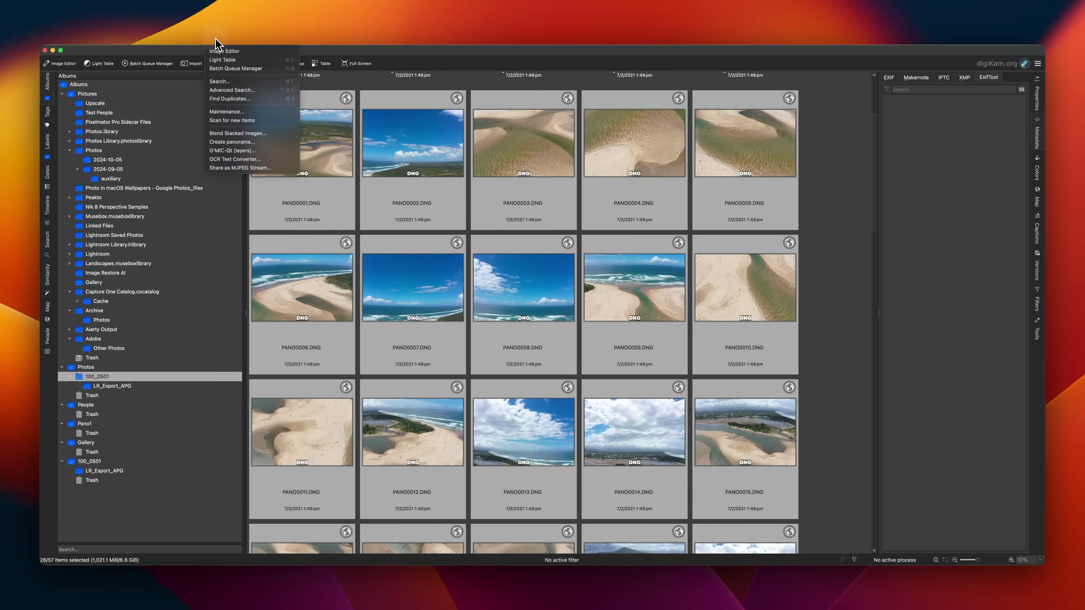
Start Create panorama and advance through the Welcome, image list, pre-processing and optimisation pages
{"action": "left_click", "coordinate": [252, 141]}
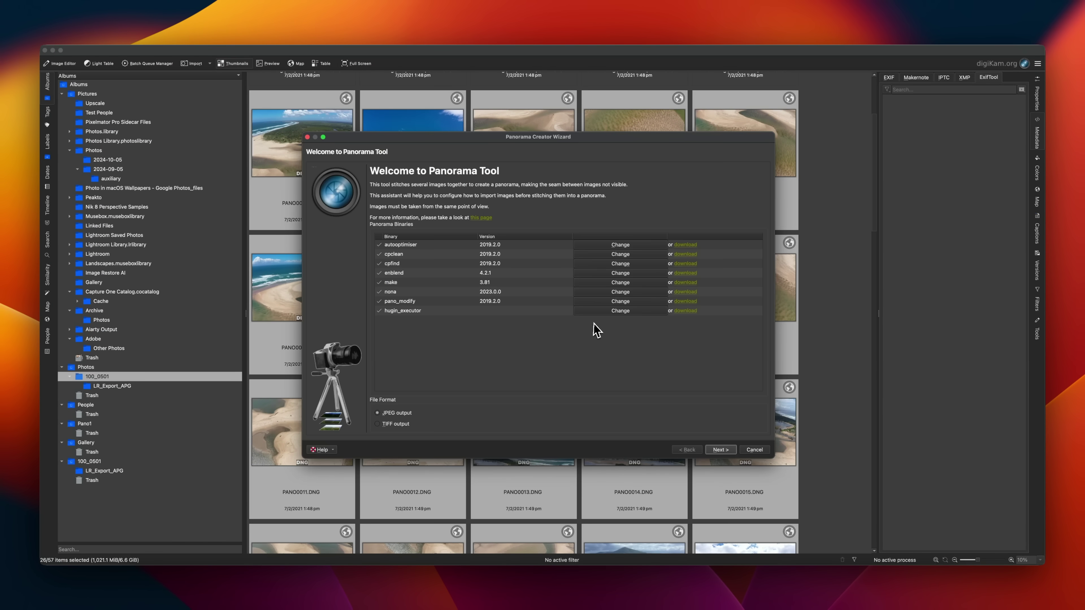
{"action": "left_click", "coordinate": [720, 449]}
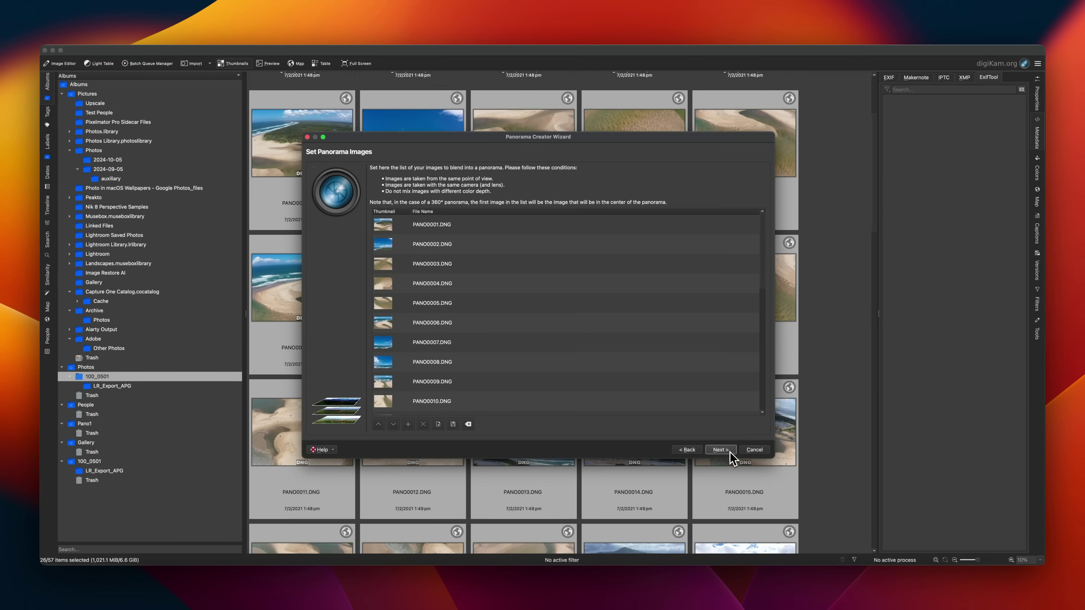
{"action": "left_click", "coordinate": [720, 449]}
{"action": "left_click", "coordinate": [726, 452]}
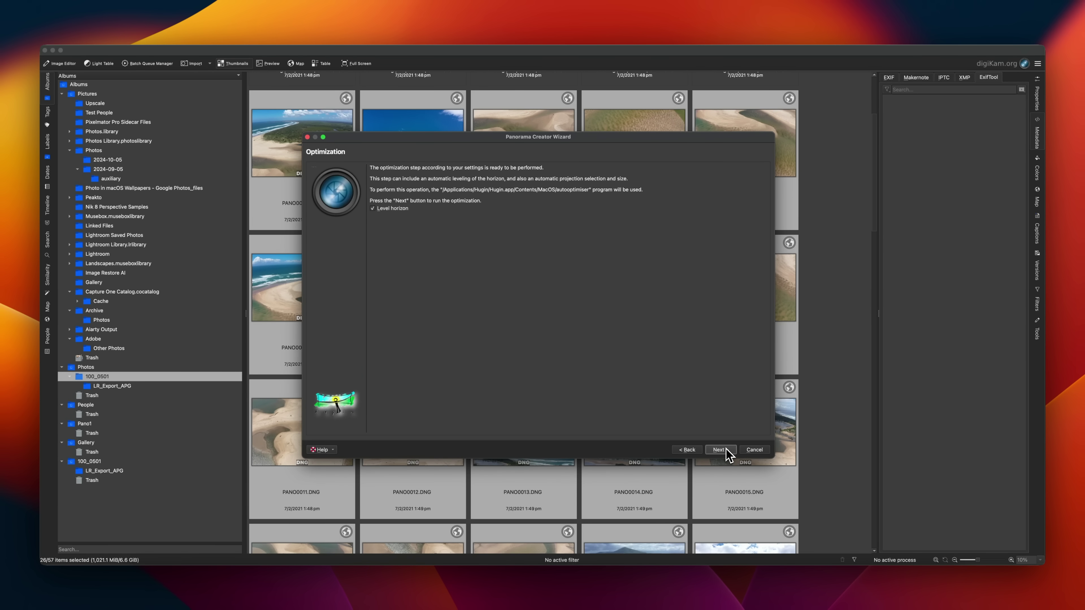
{"action": "left_click", "coordinate": [727, 452]}
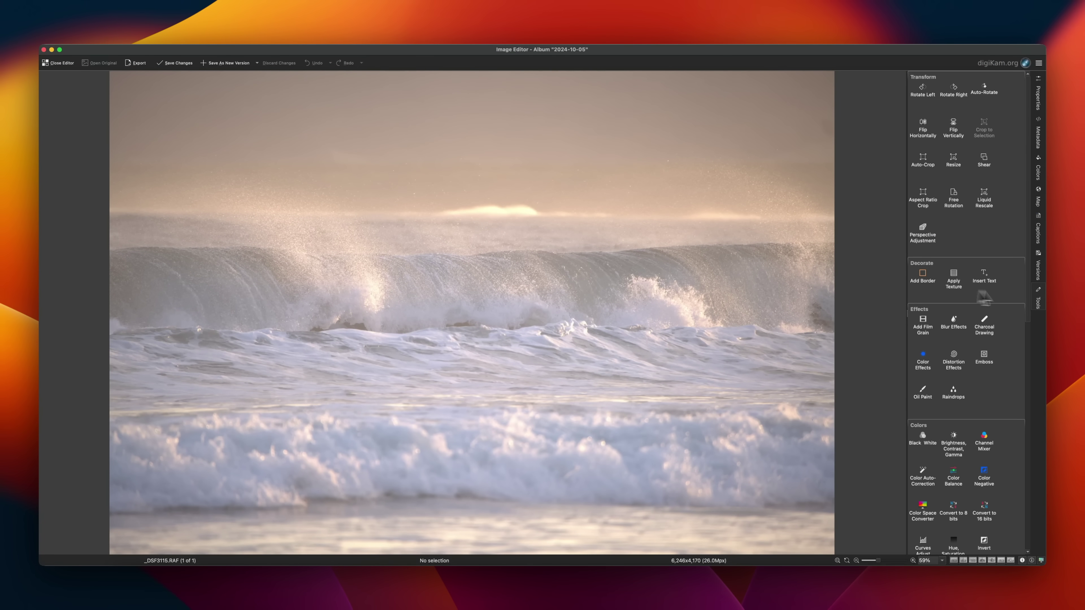
Raise Vibrance to 75.14 in Hue/Saturation/Lightness, then lower the luminosity curve's shadow point
{"action": "scroll", "coordinate": [998, 382], "scroll_direction": "down", "scroll_amount": 10}
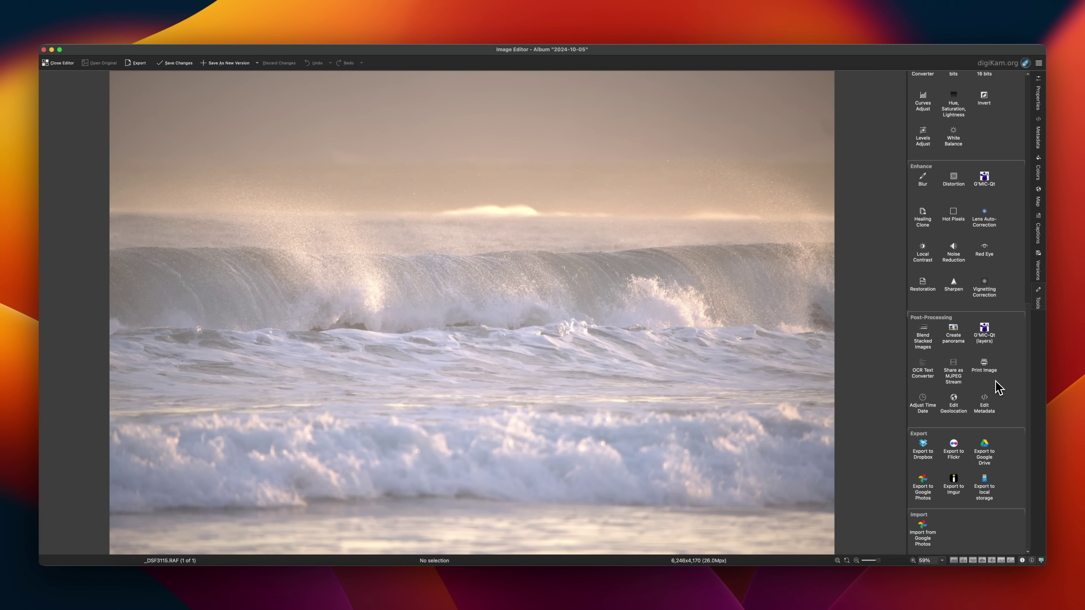
{"action": "left_click", "coordinate": [953, 103]}
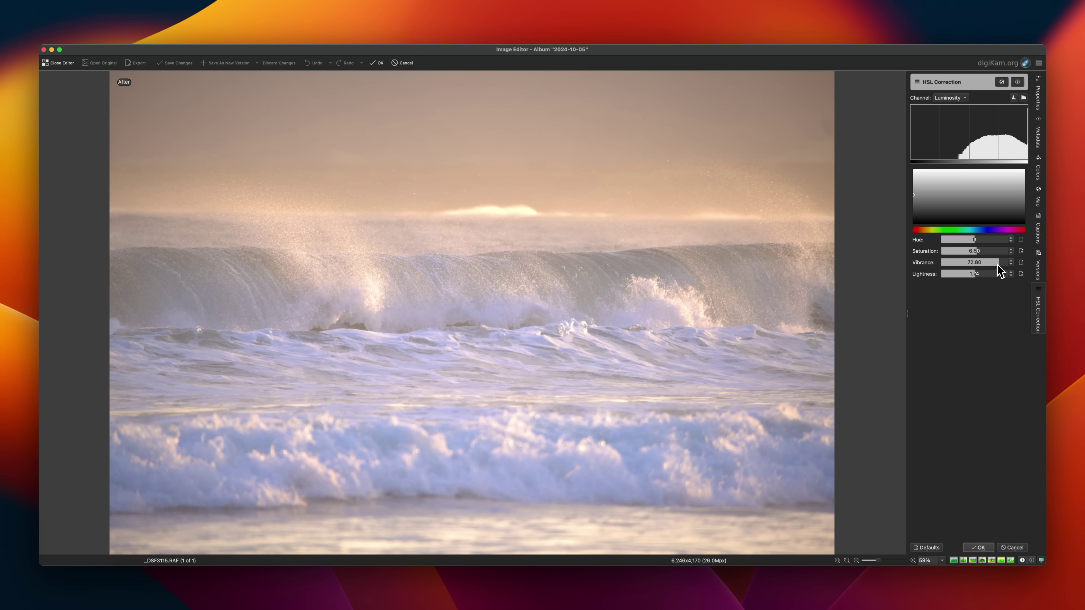
{"action": "left_click_drag", "start_coordinate": [997, 264], "coordinate": [1000, 265]}
{"action": "key", "text": "Return"}
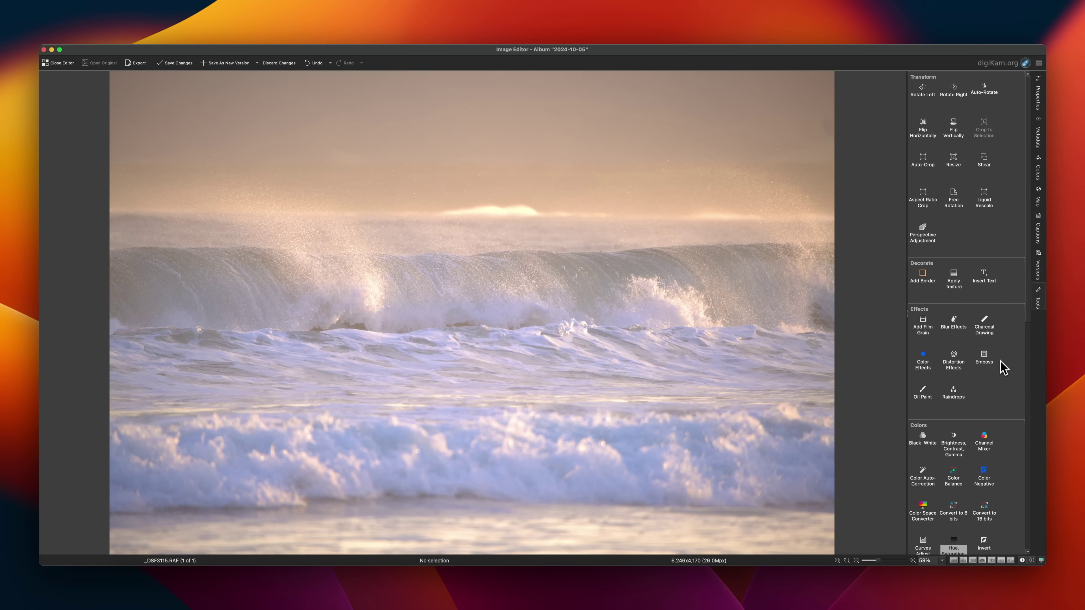
{"action": "left_click", "coordinate": [923, 546]}
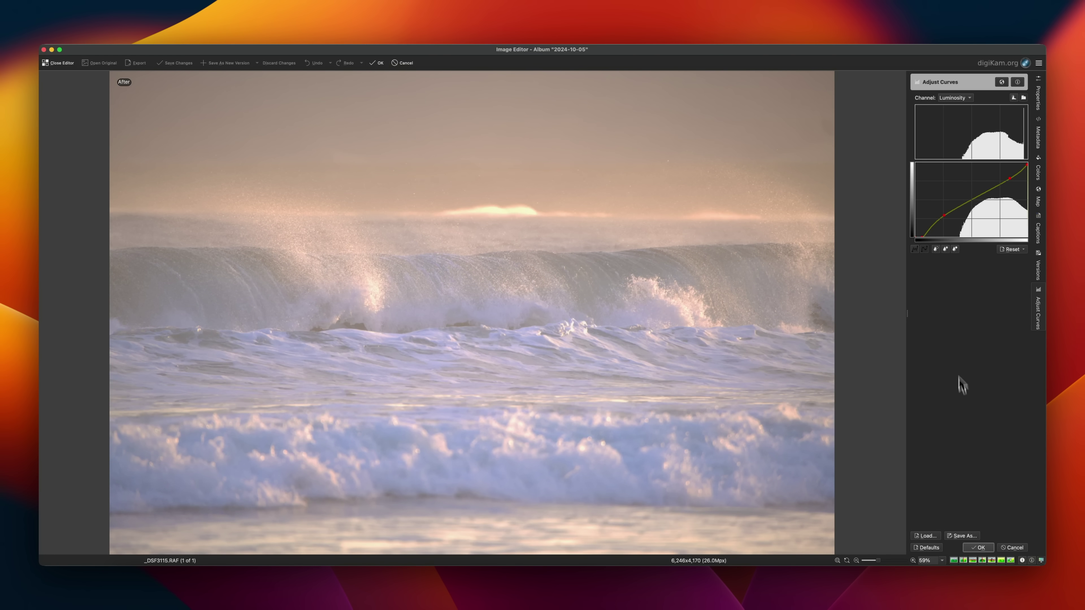
{"action": "left_click_drag", "start_coordinate": [945, 219], "coordinate": [944, 219]}
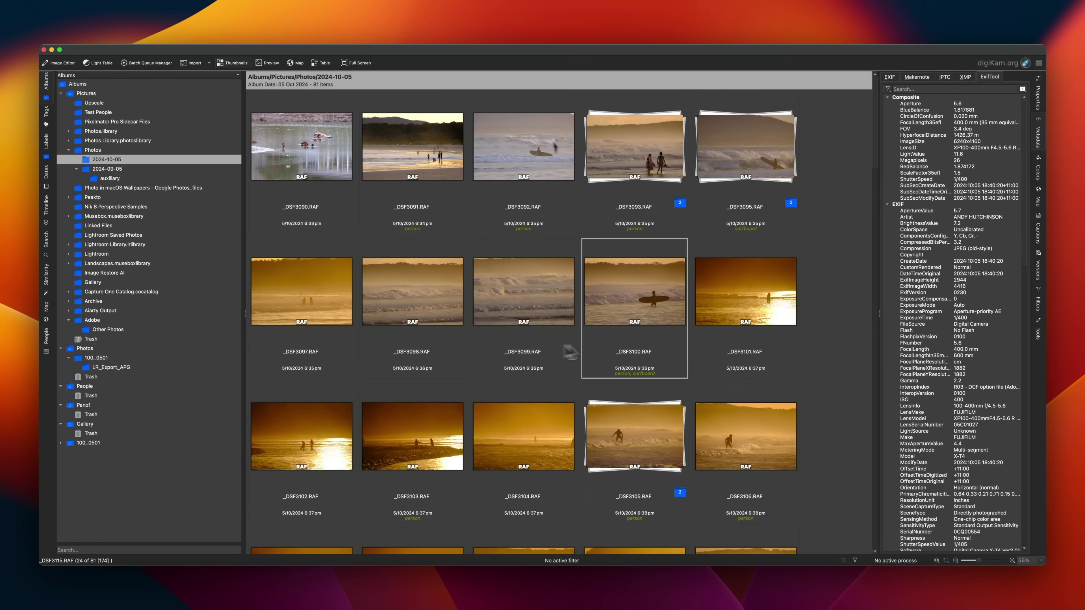
Shrink the thumbnail size from 246 to 151 so eight columns fit per row
{"action": "scroll", "coordinate": [845, 201], "scroll_direction": "down", "scroll_amount": 20}
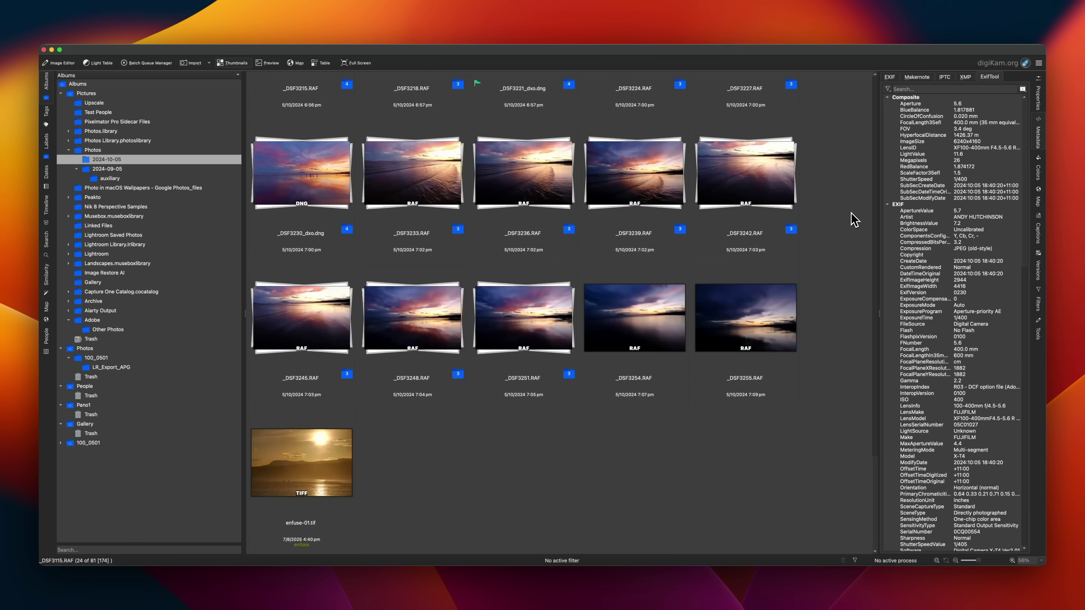
{"action": "scroll", "coordinate": [850, 225], "scroll_direction": "up", "scroll_amount": 15}
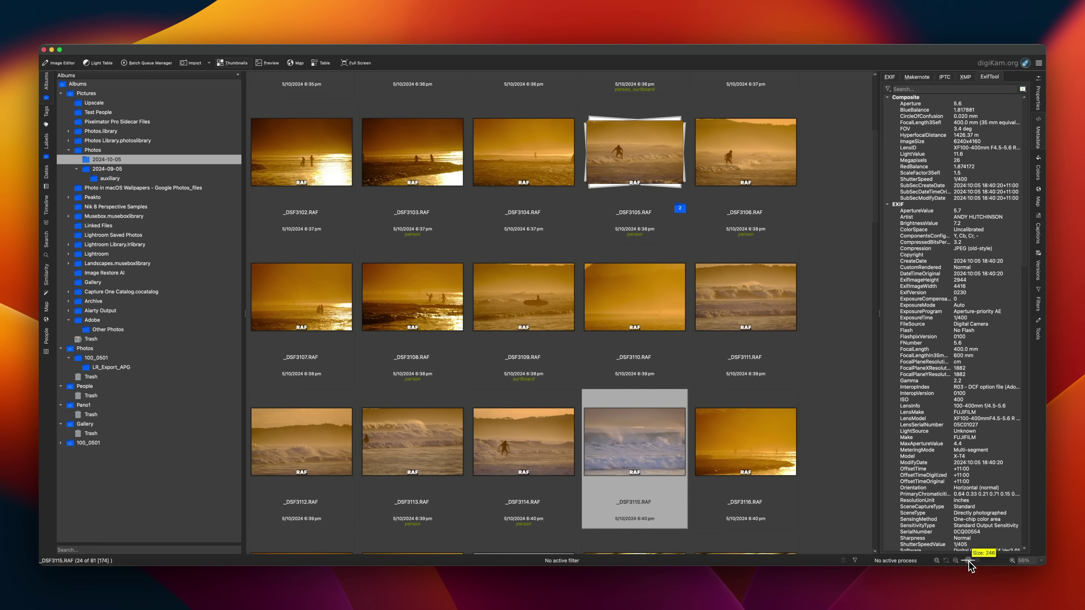
{"action": "left_click_drag", "start_coordinate": [968, 563], "coordinate": [946, 565]}
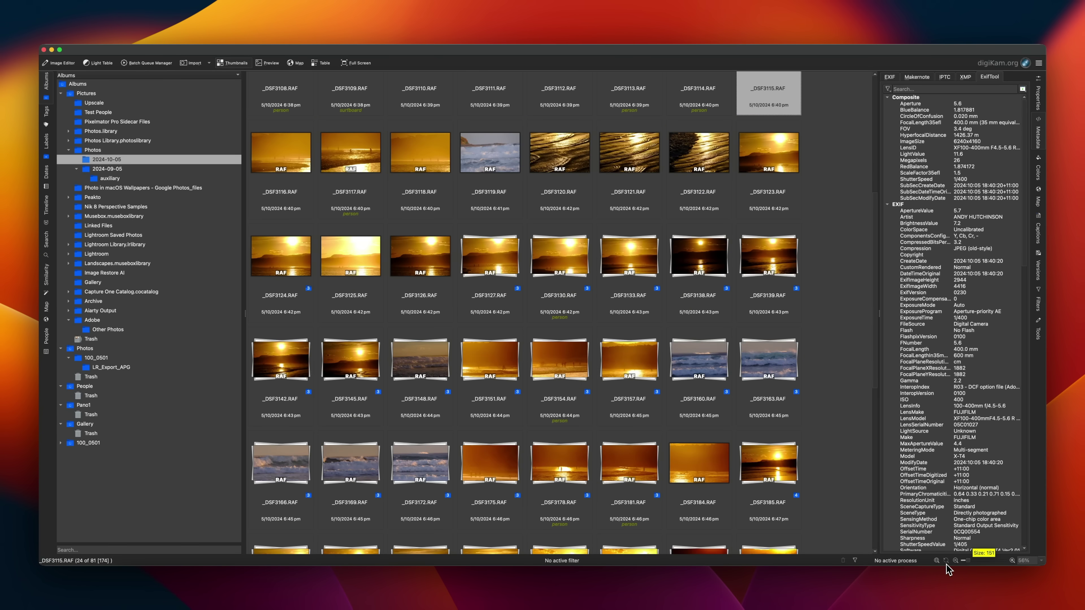
{"action": "scroll", "coordinate": [777, 367], "scroll_direction": "down", "scroll_amount": 10}
{"action": "scroll", "coordinate": [789, 371], "scroll_direction": "up", "scroll_amount": 4}
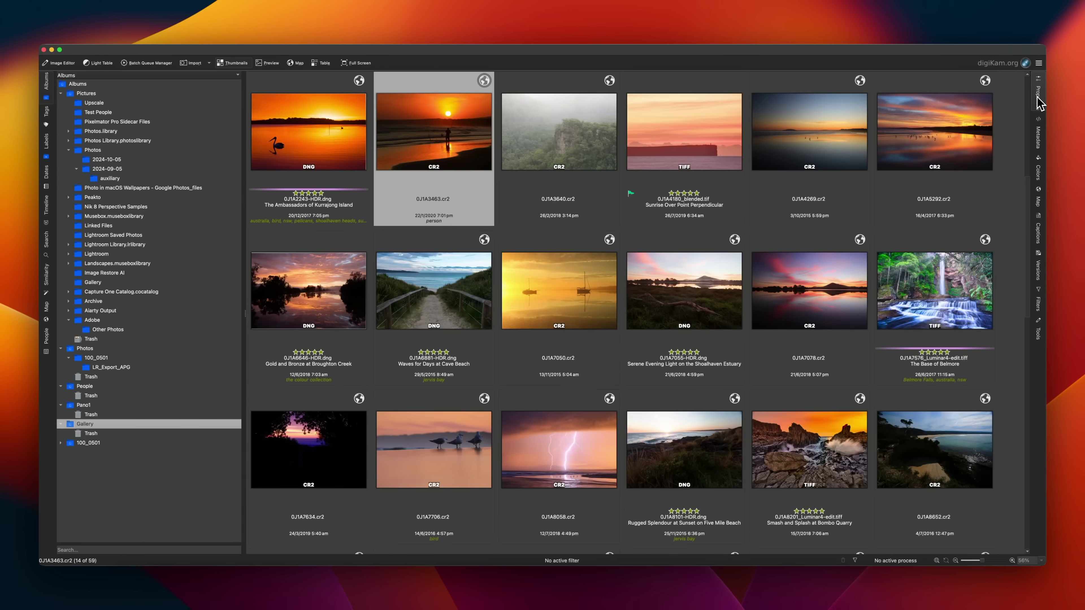
Show the Properties, Versions and Map sidebars, zooming the map out three steps to Gerroa
{"action": "left_click", "coordinate": [1041, 103]}
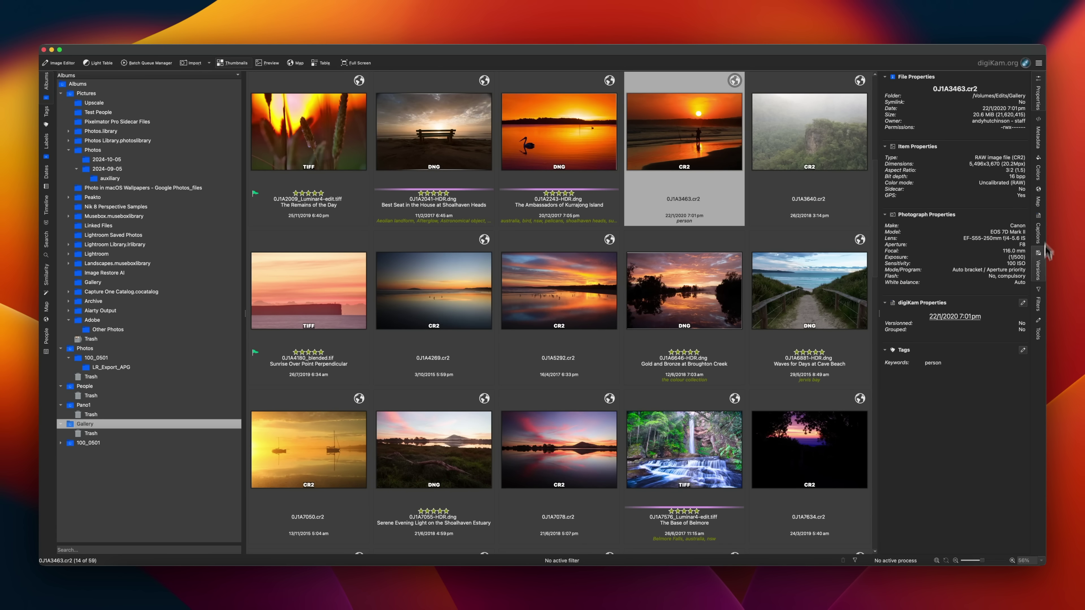
{"action": "left_click", "coordinate": [1038, 270]}
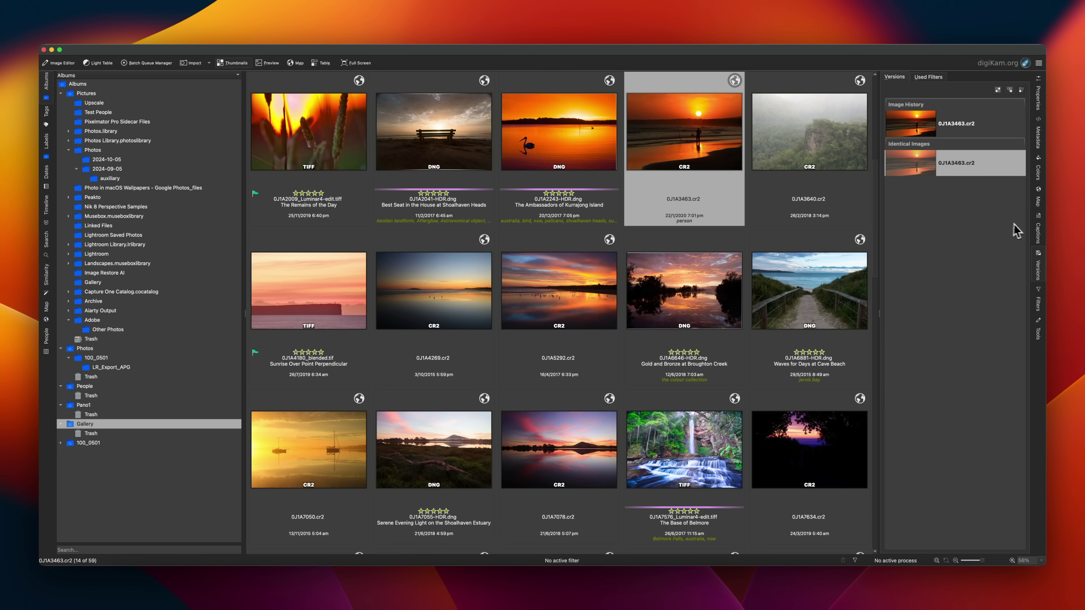
{"action": "left_click", "coordinate": [1039, 204]}
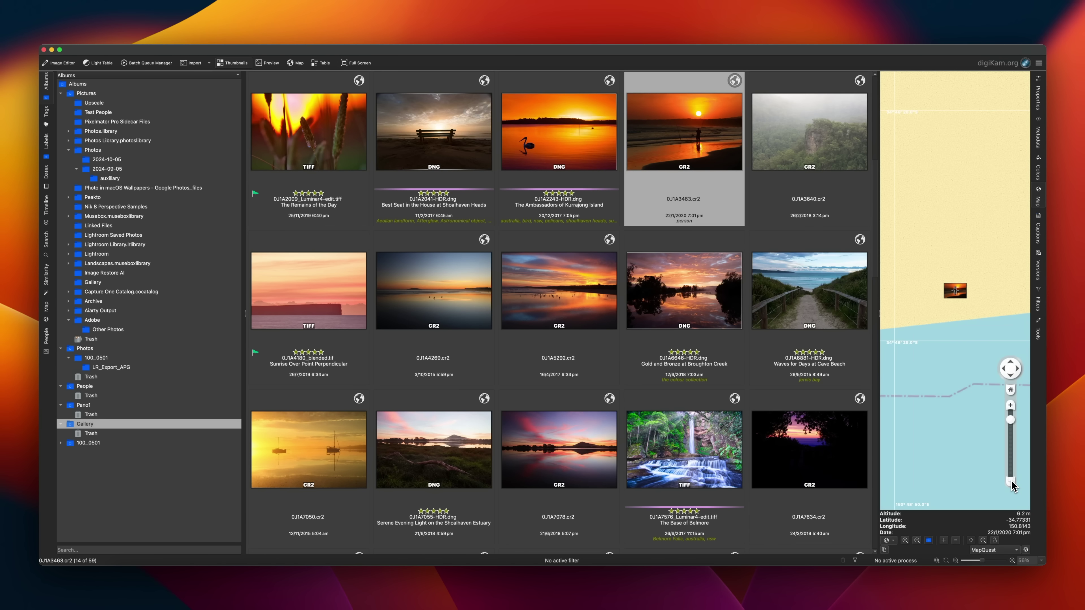
{"action": "left_click", "coordinate": [1011, 481]}
{"action": "left_click", "coordinate": [1011, 481]}
{"action": "left_click", "coordinate": [1011, 482]}
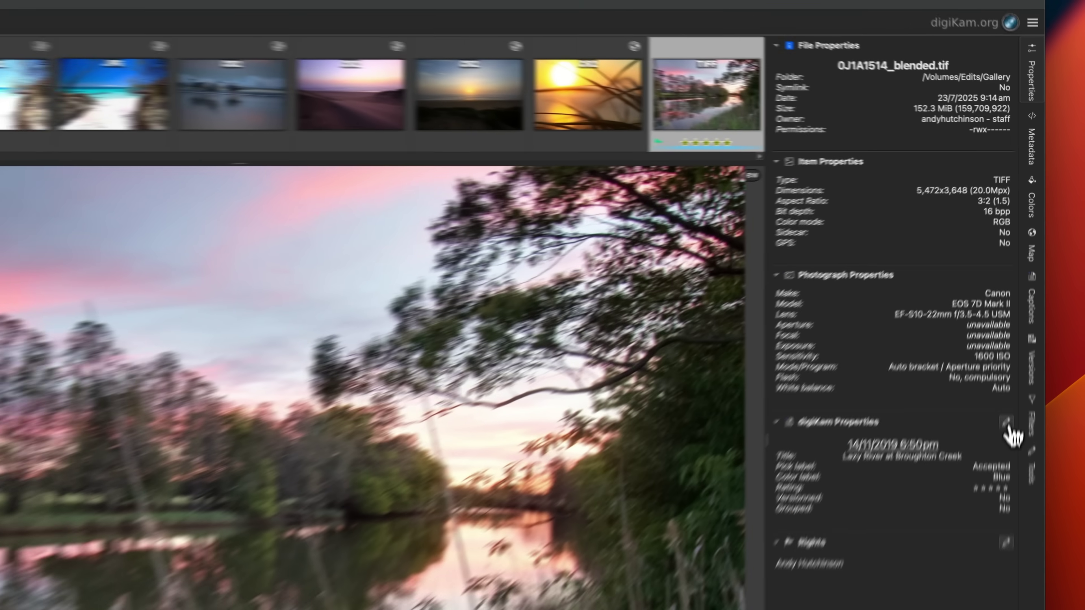
Copy the title 'Lazy River at Broughton Creek' into the Captions field and apply it
{"action": "left_click", "coordinate": [1022, 303]}
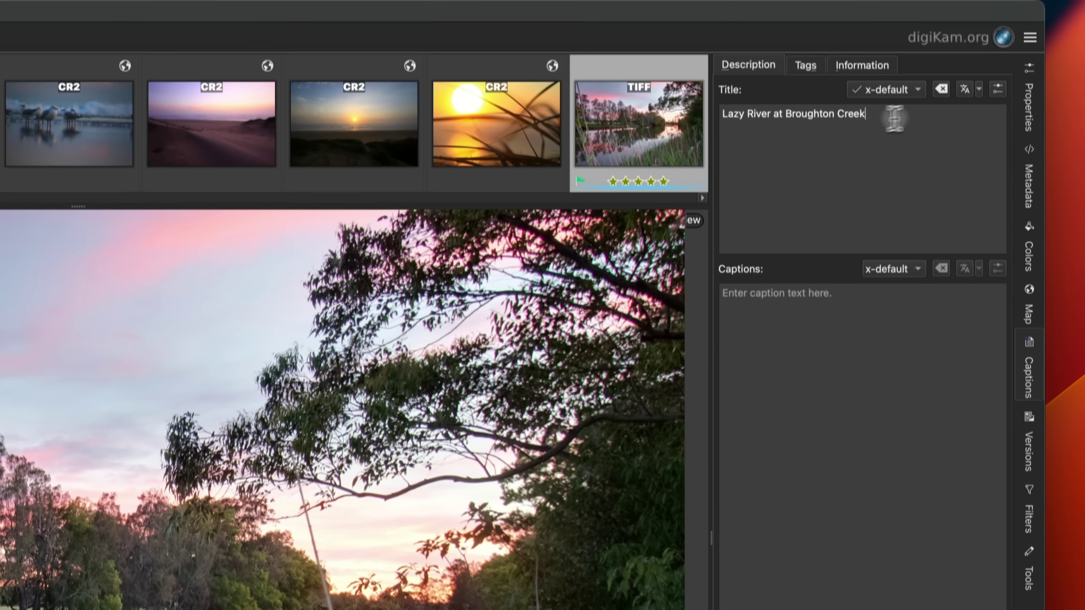
{"action": "left_click_drag", "start_coordinate": [871, 78], "coordinate": [721, 78]}
{"action": "key", "text": "super+c"}
{"action": "left_click", "coordinate": [842, 284]}
{"action": "key", "text": "super+v"}
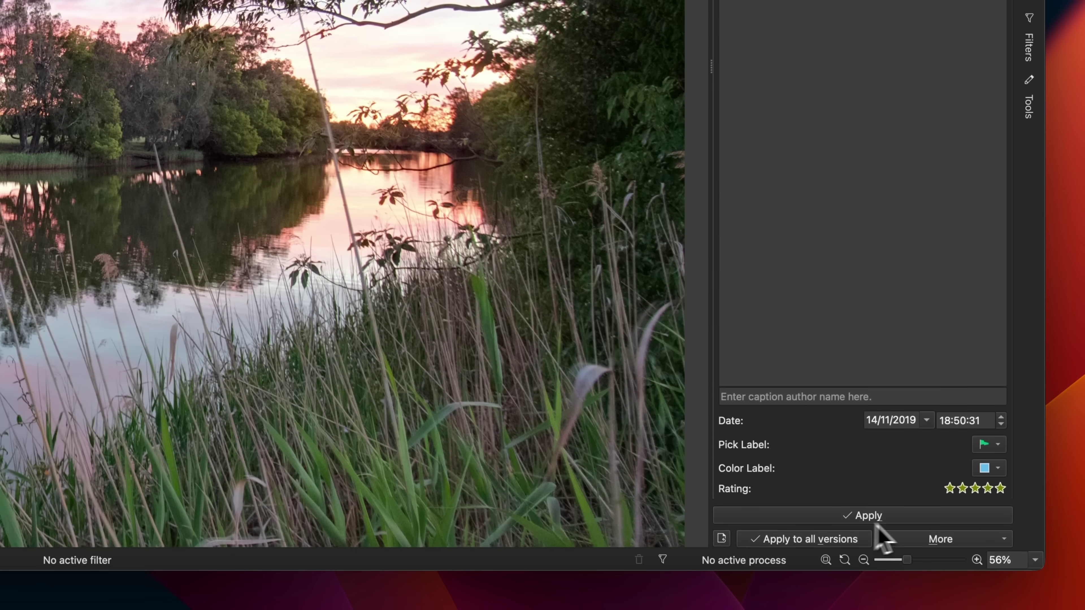
{"action": "left_click", "coordinate": [901, 523]}
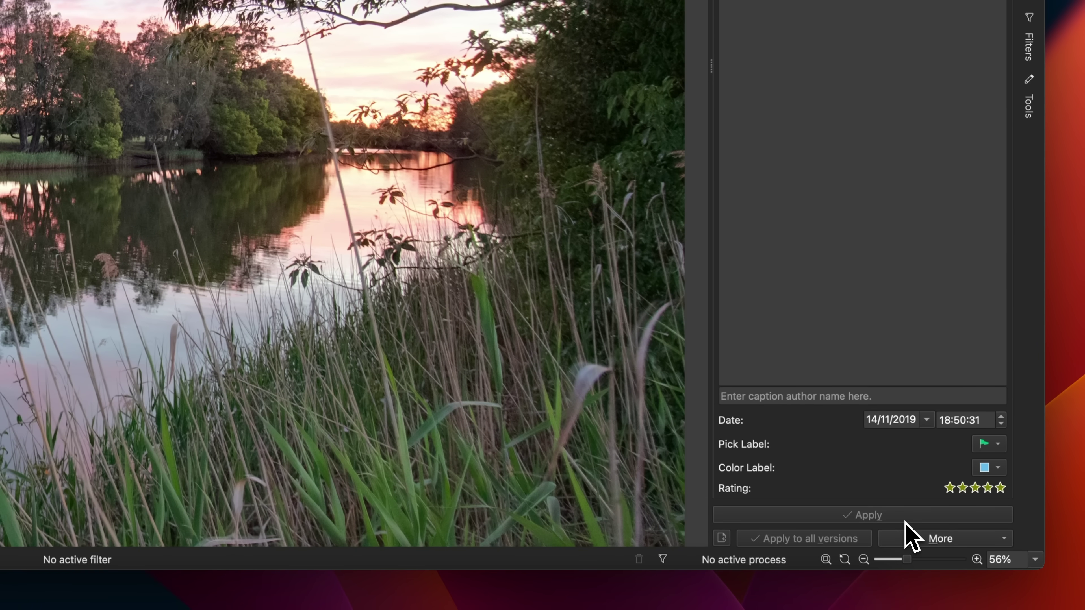